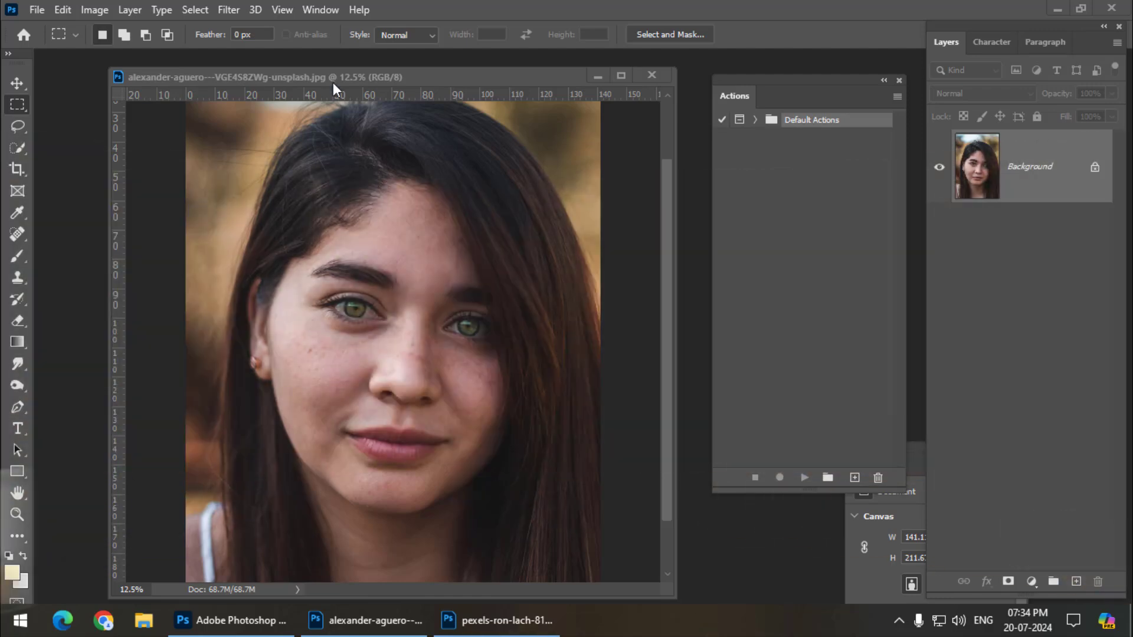
# Close and reopen the Actions panel, placing it beside the floating portrait document
pyautogui.moveTo(325, 78); pyautogui.dragTo(313, 76)
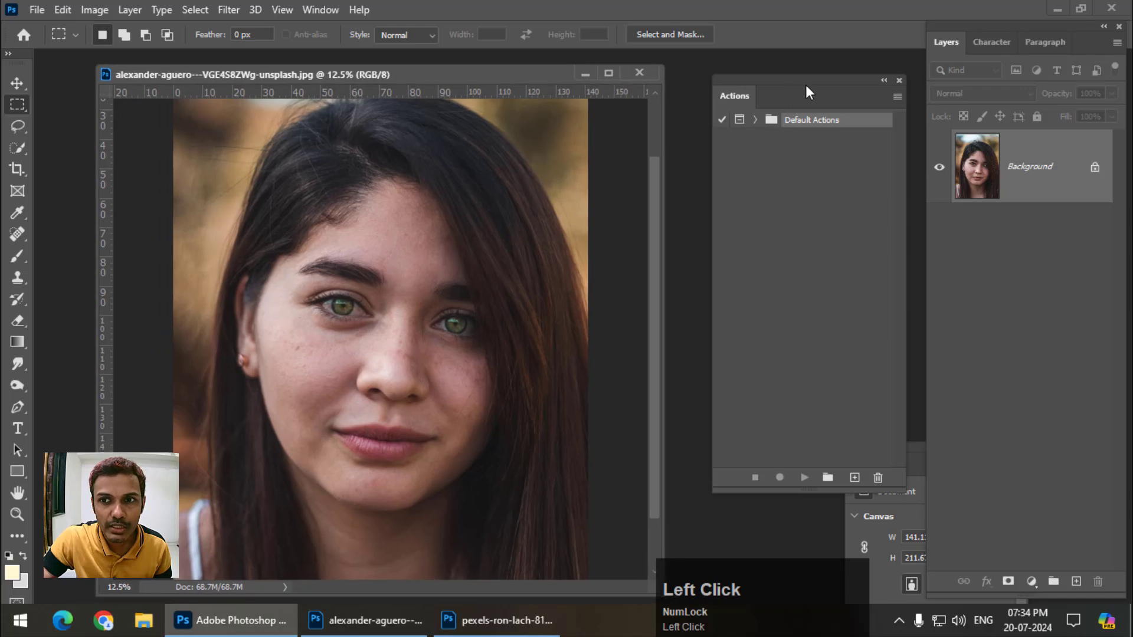
pyautogui.click(900, 80)
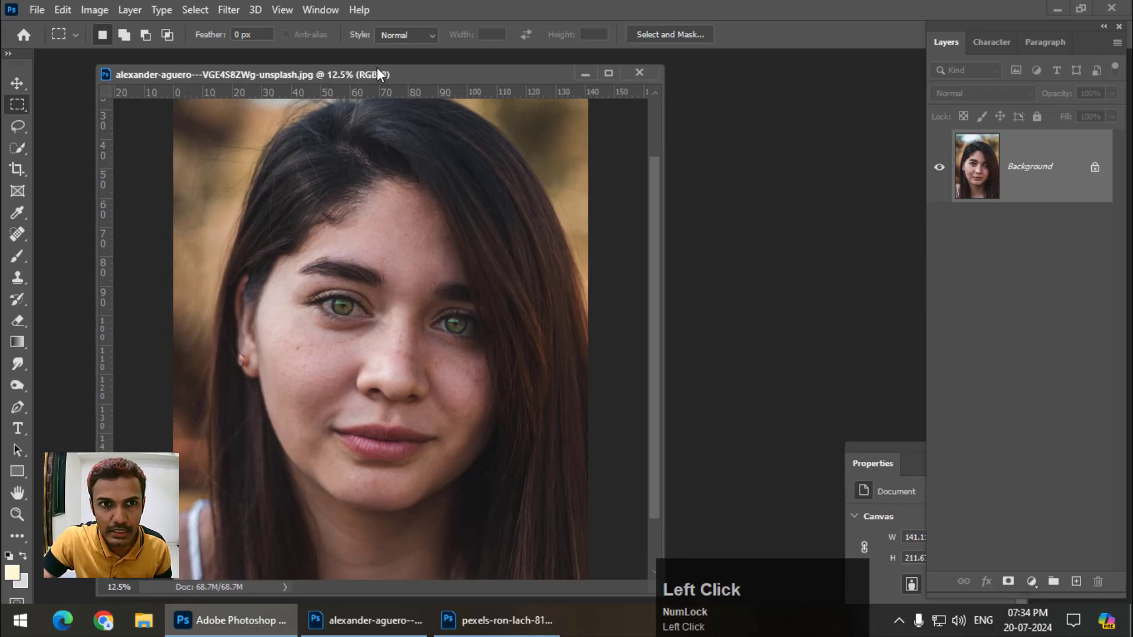
pyautogui.click(324, 10)
pyautogui.click(405, 113)
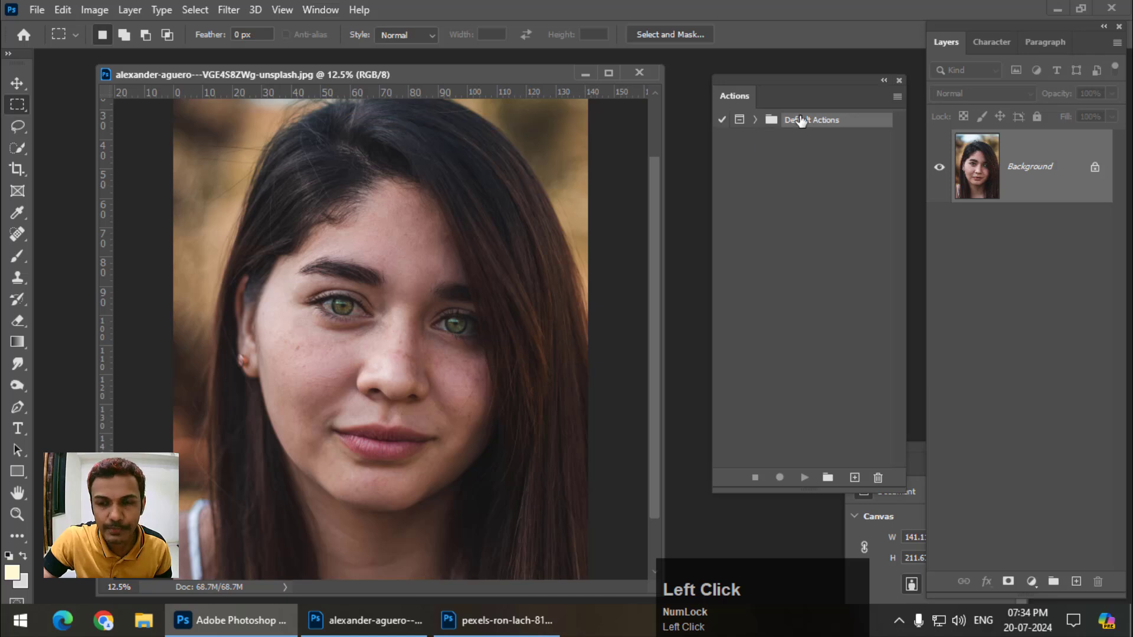
pyautogui.moveTo(801, 83); pyautogui.dragTo(788, 75)
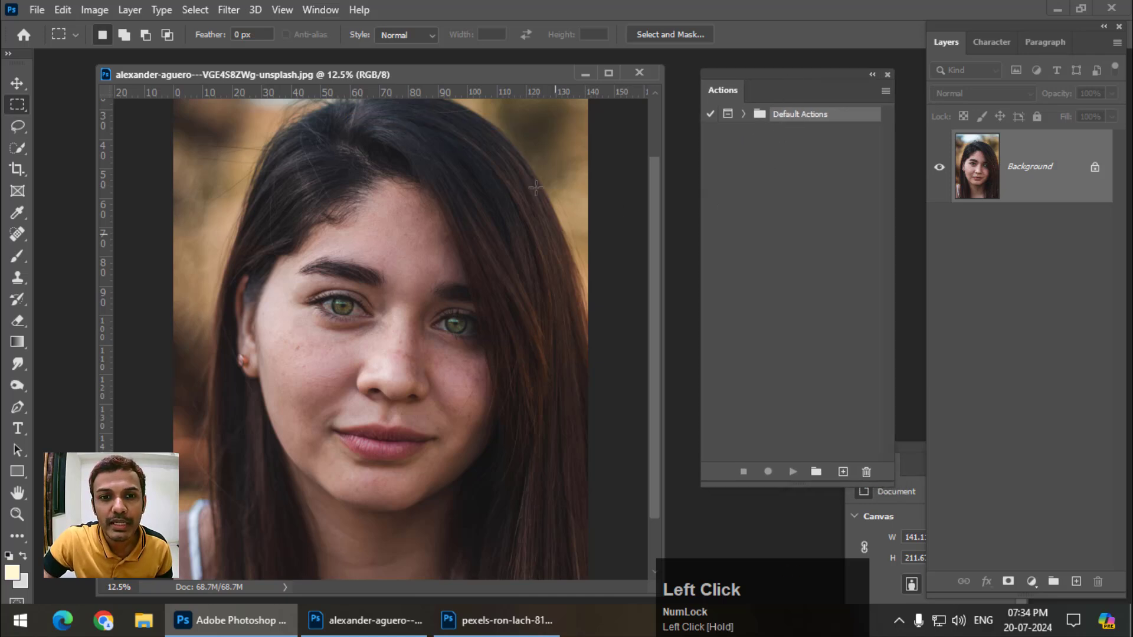
pyautogui.moveTo(467, 76); pyautogui.dragTo(453, 73)
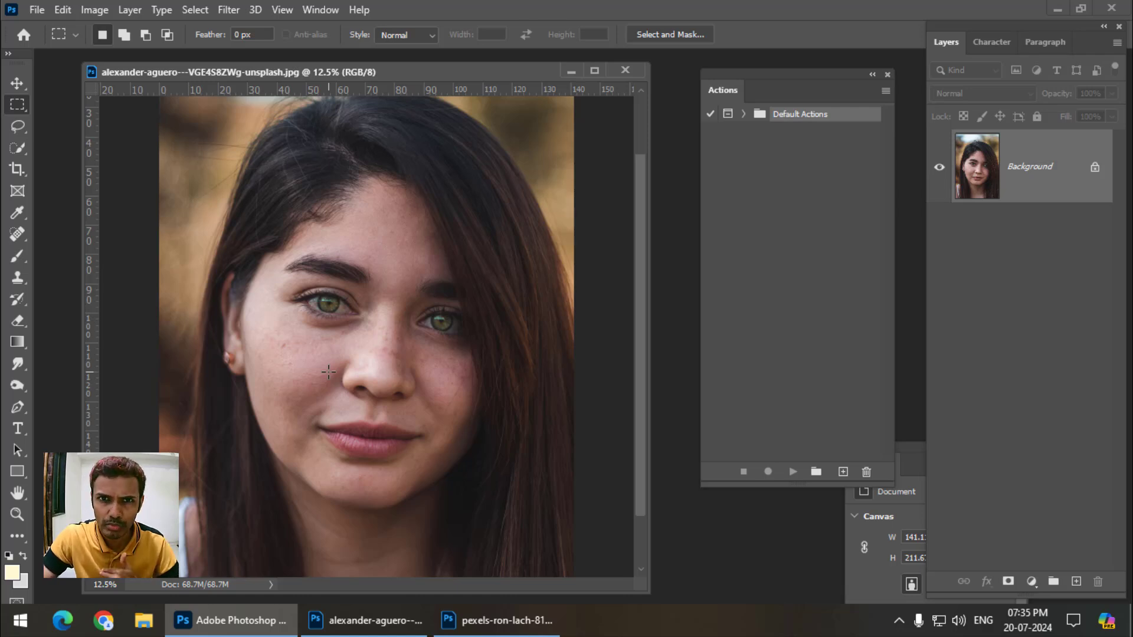
pyautogui.moveTo(248, 79); pyautogui.dragTo(279, 82)
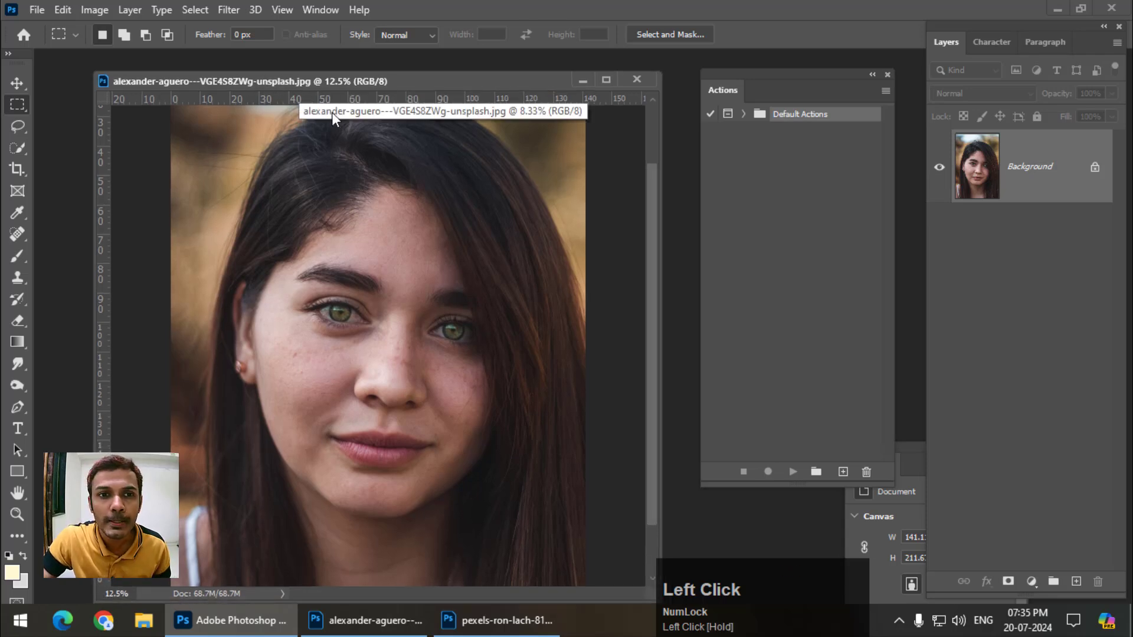
pyautogui.moveTo(329, 81); pyautogui.dragTo(325, 67)
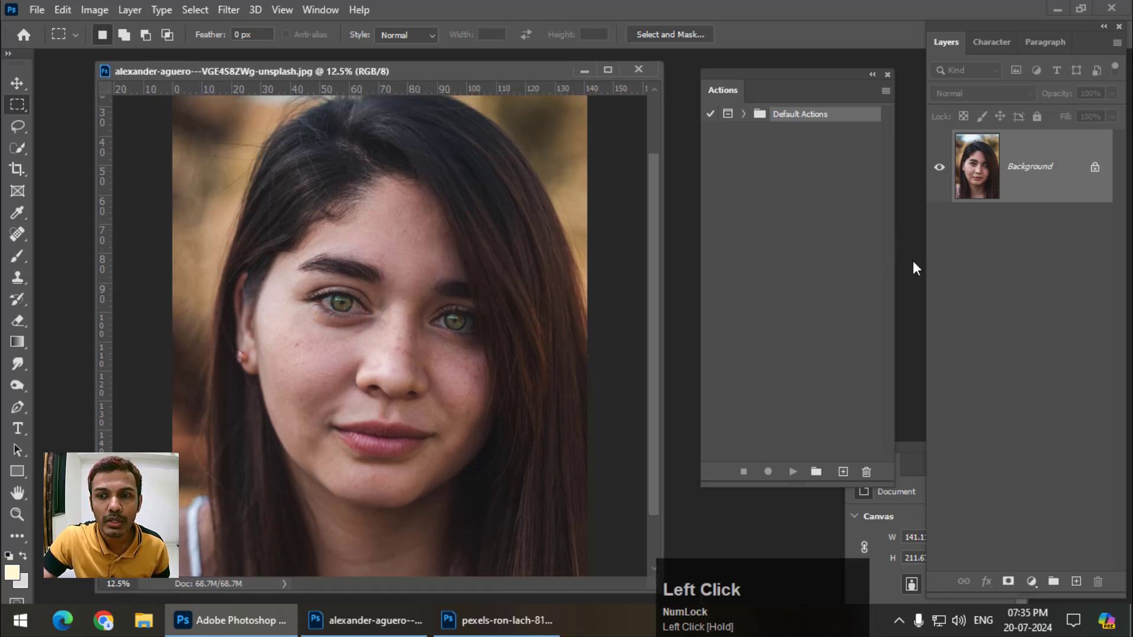
pyautogui.moveTo(732, 76); pyautogui.dragTo(723, 74)
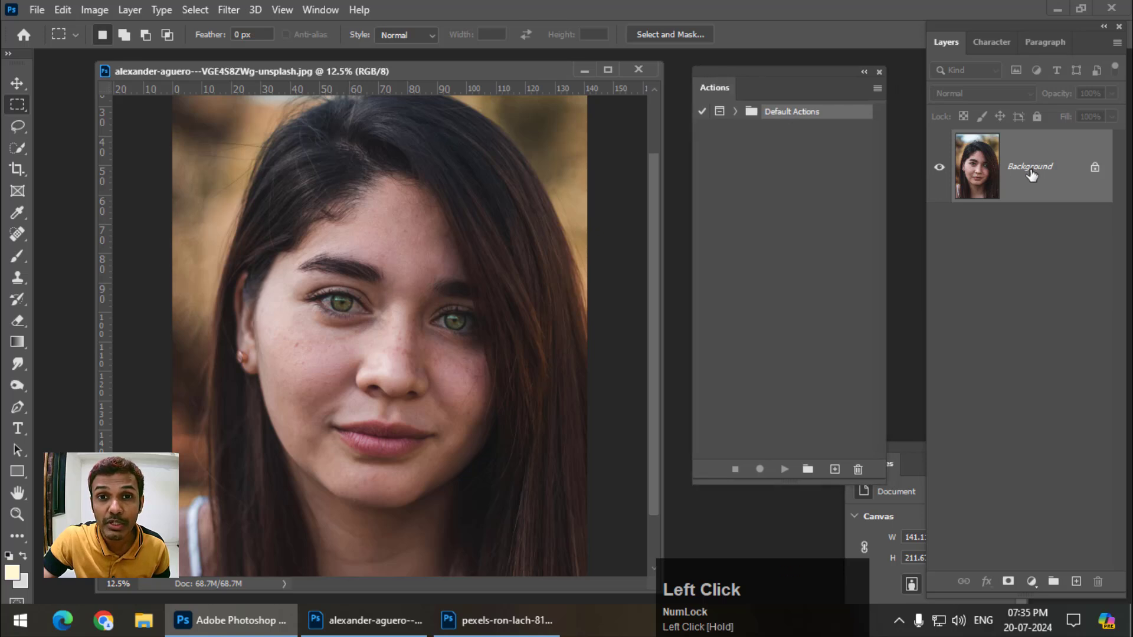
pyautogui.hotkey('ctrl', 'j')
pyautogui.hotkey('ctrl', 'j')
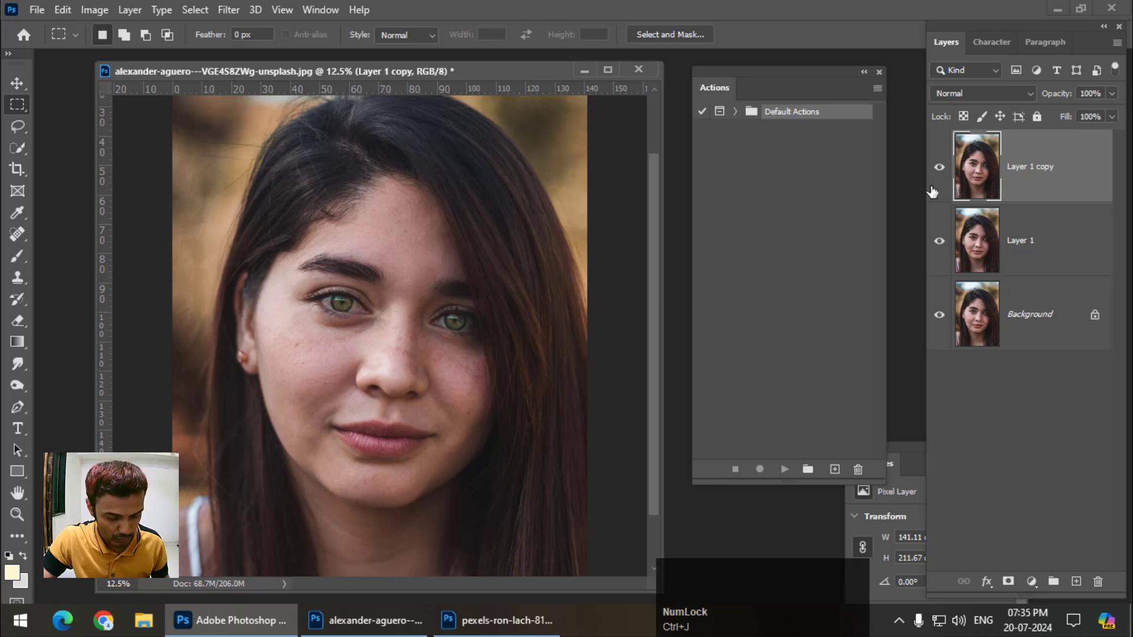
pyautogui.hotkey('ctrl', 'z')
pyautogui.hotkey('ctrl', 'z')
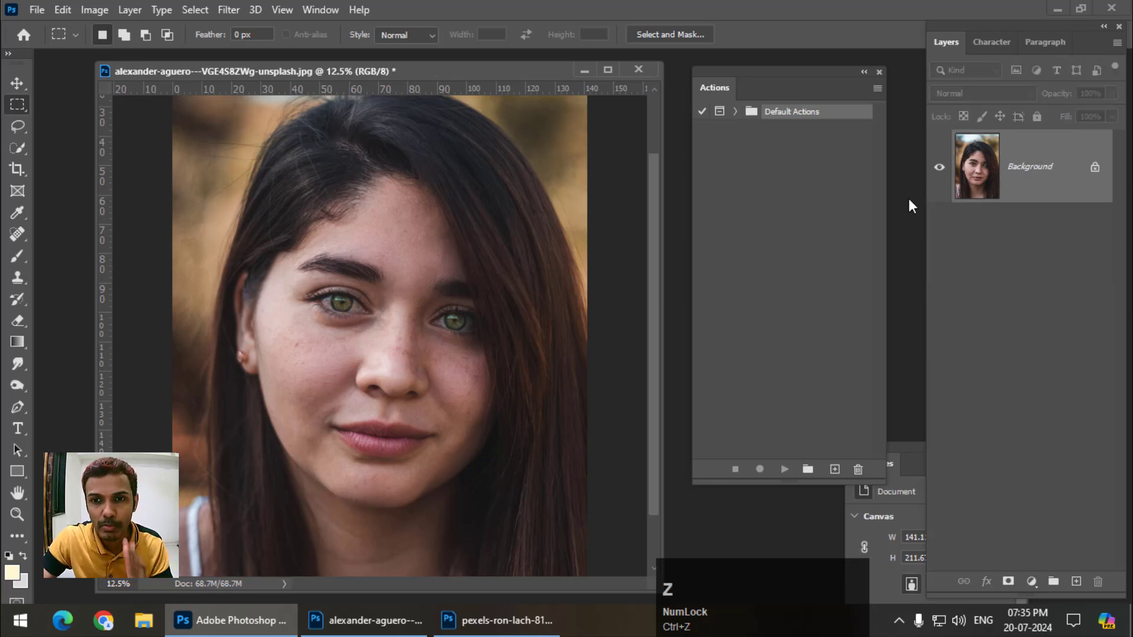
# Create a new action set named Skin
pyautogui.click(799, 92)
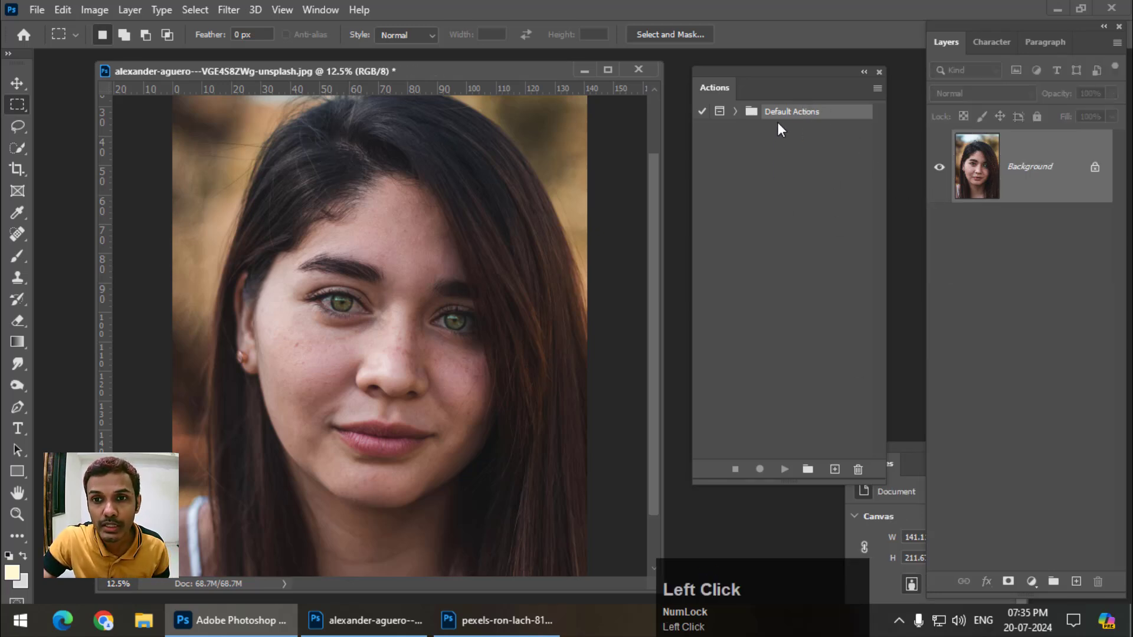
pyautogui.moveTo(775, 79); pyautogui.dragTo(772, 68)
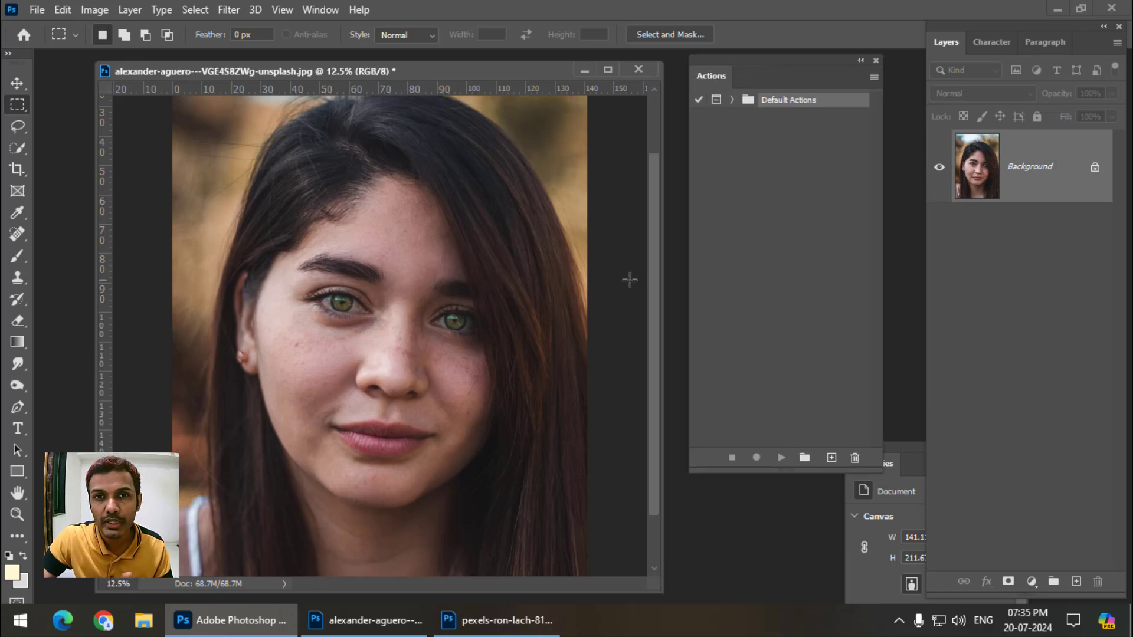
pyautogui.click(805, 459)
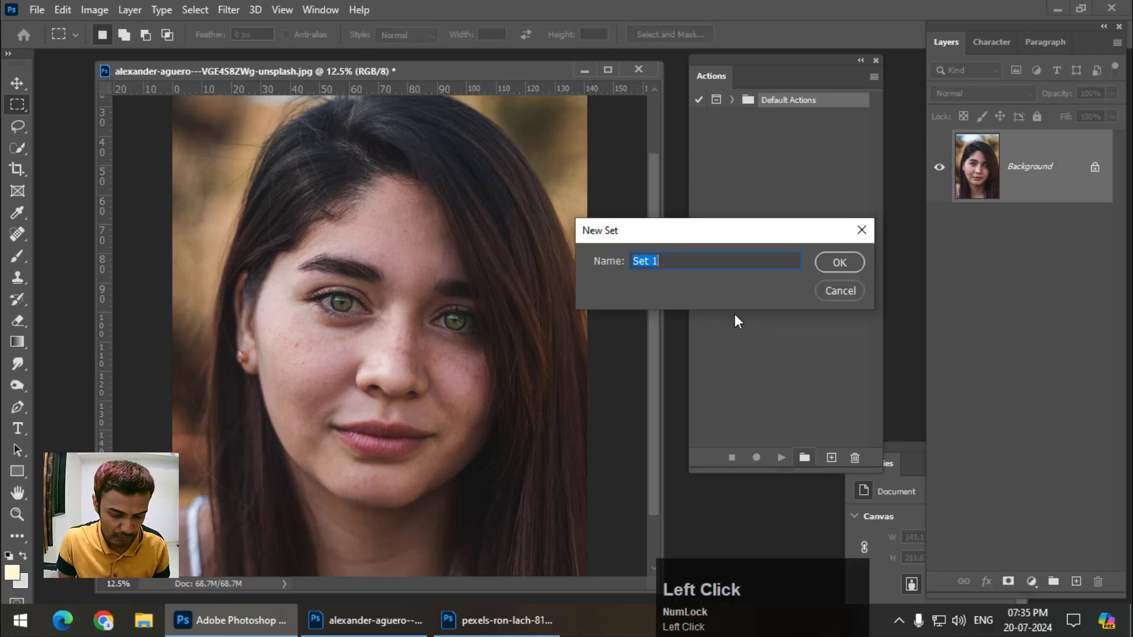
pyautogui.write('Skin')
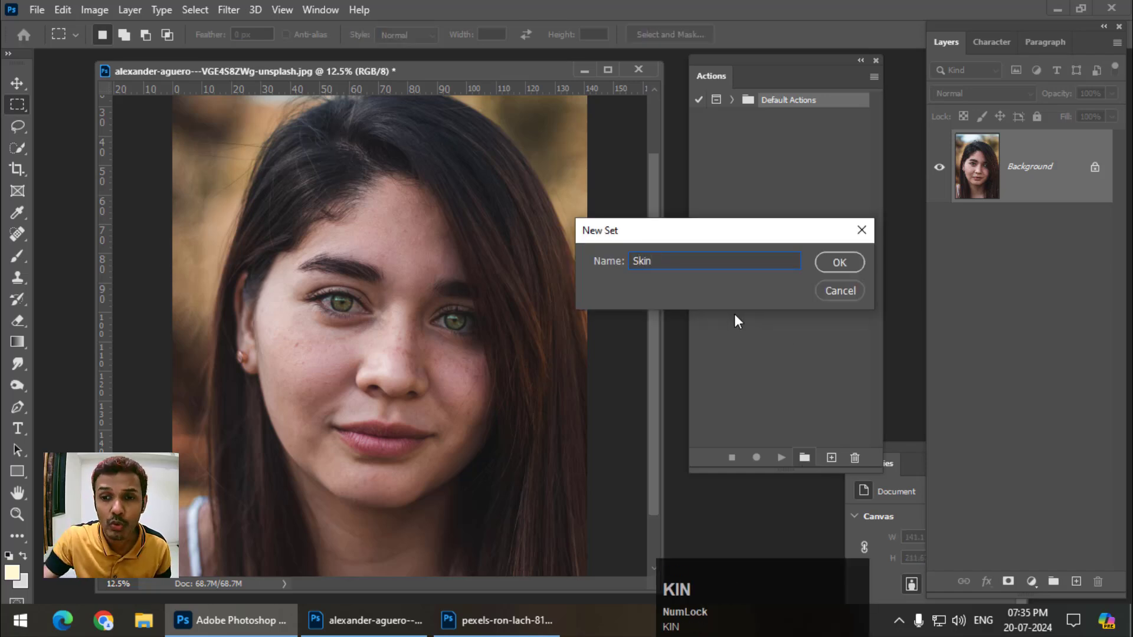
pyautogui.click(848, 262)
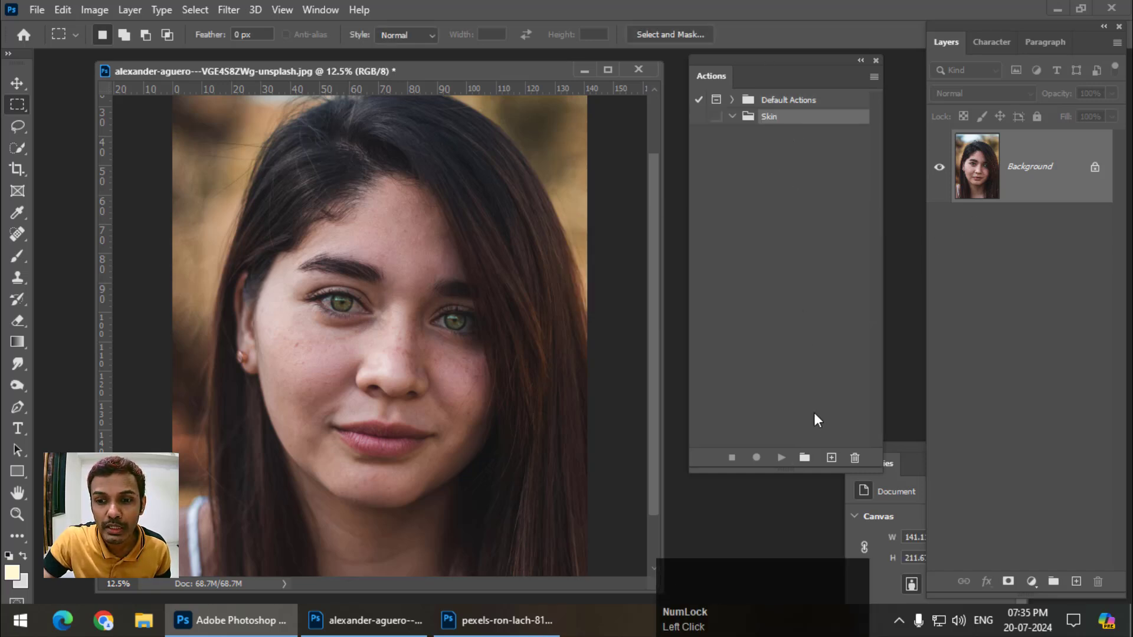
# Create an action named Effect in the Skin set, with no function key or color, and start recording it
pyautogui.click(832, 466)
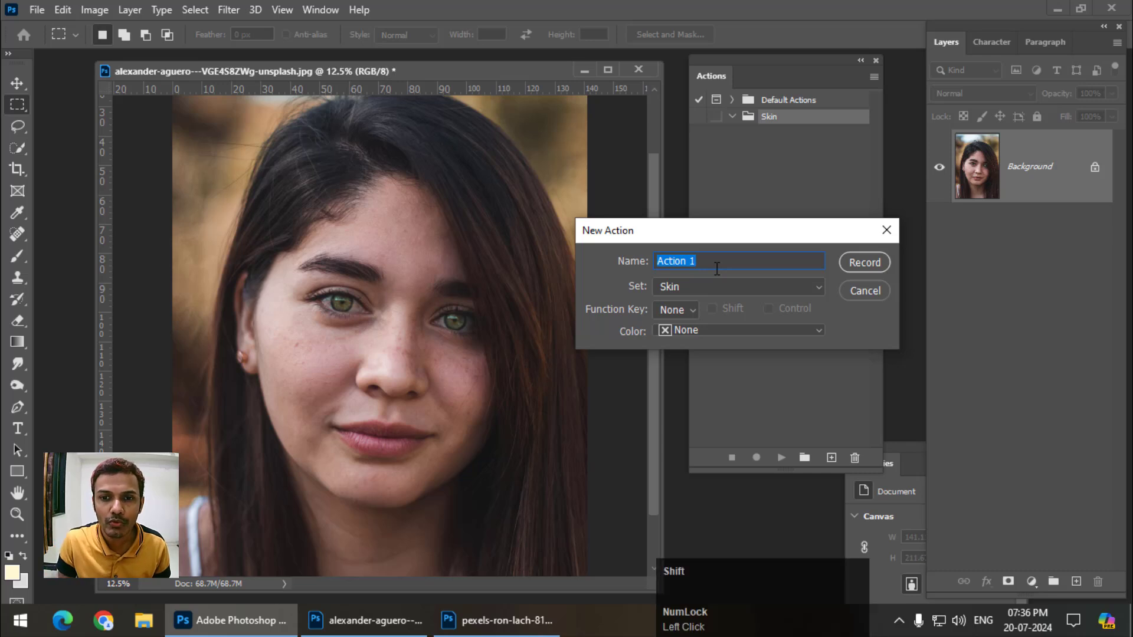
pyautogui.write('Effect')
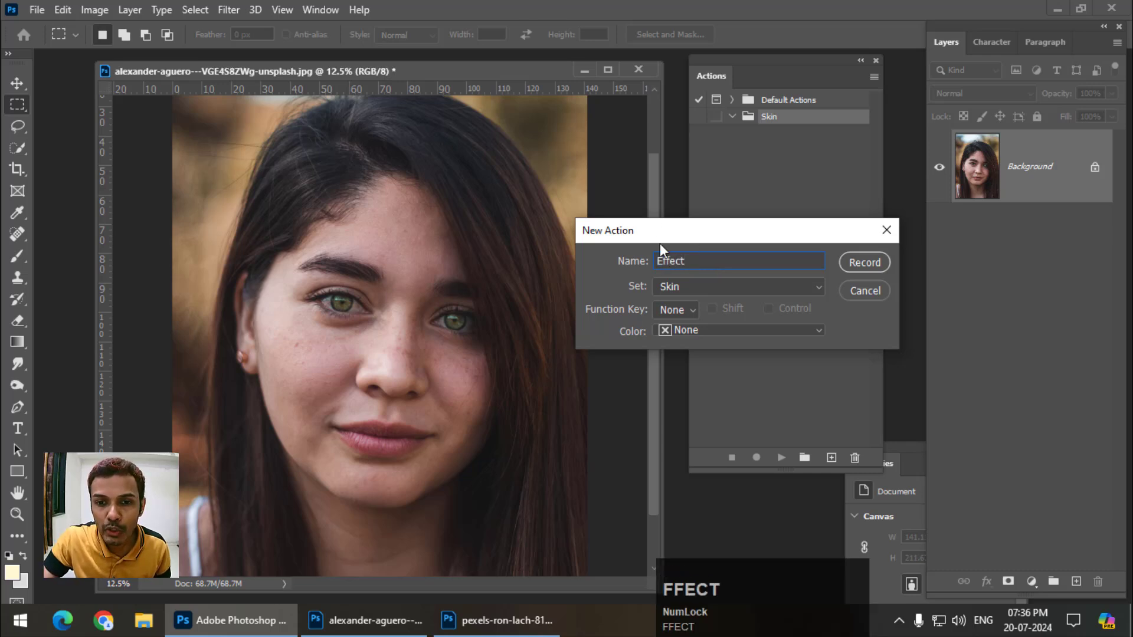
pyautogui.click(705, 334)
pyautogui.click(696, 338)
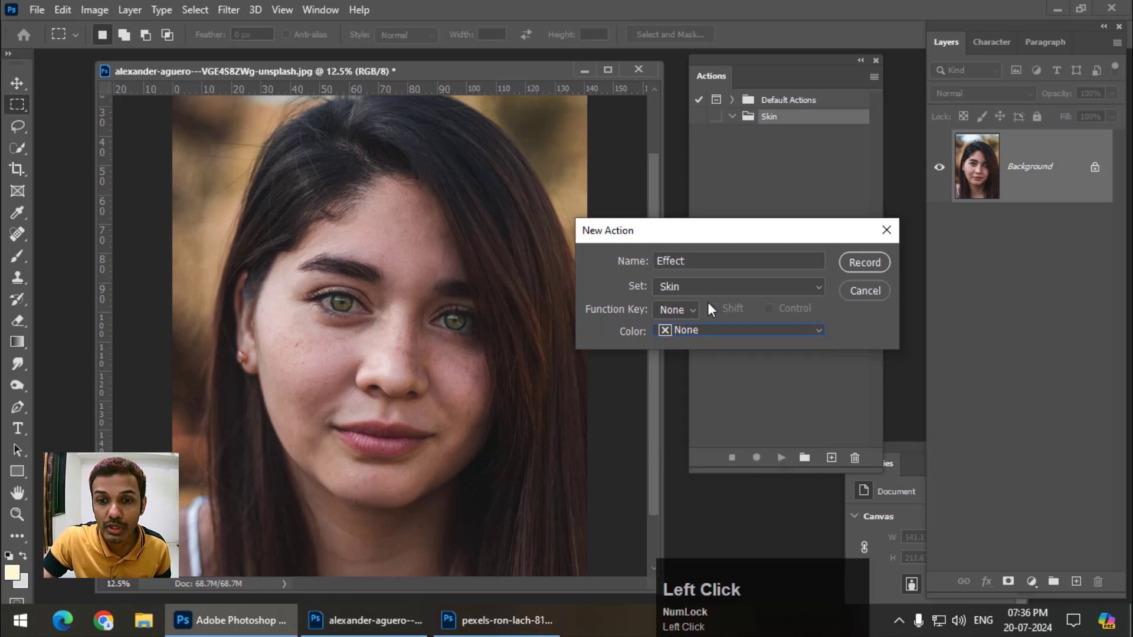
pyautogui.click(870, 268)
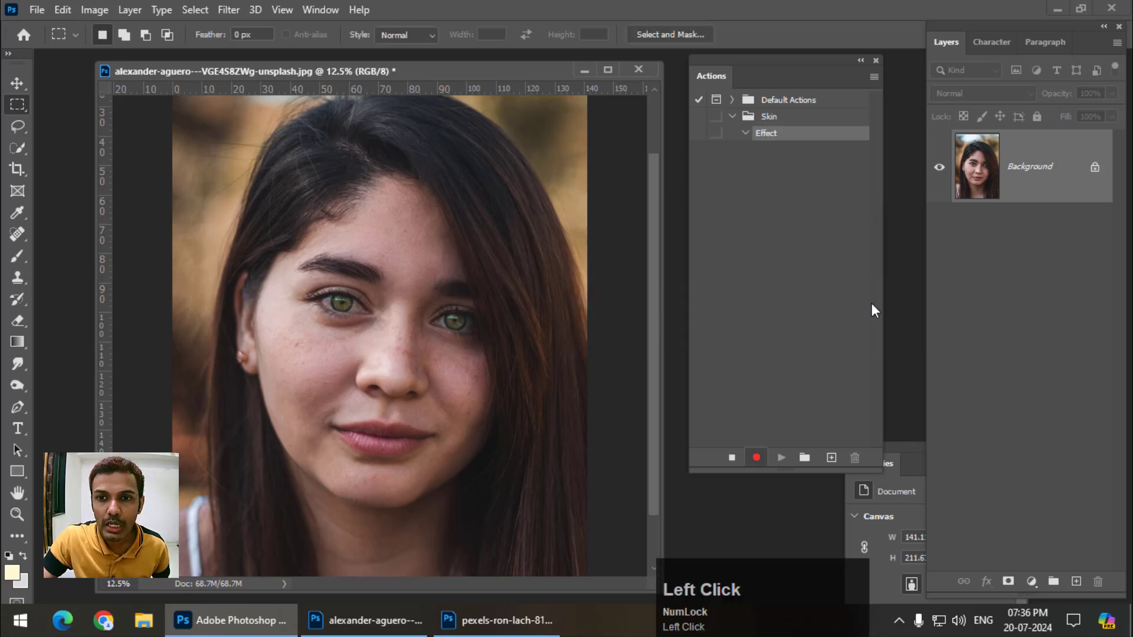
# Duplicate the Background layer and duplicate that copy once more, so two copies sit above the original
pyautogui.press('ctrl')
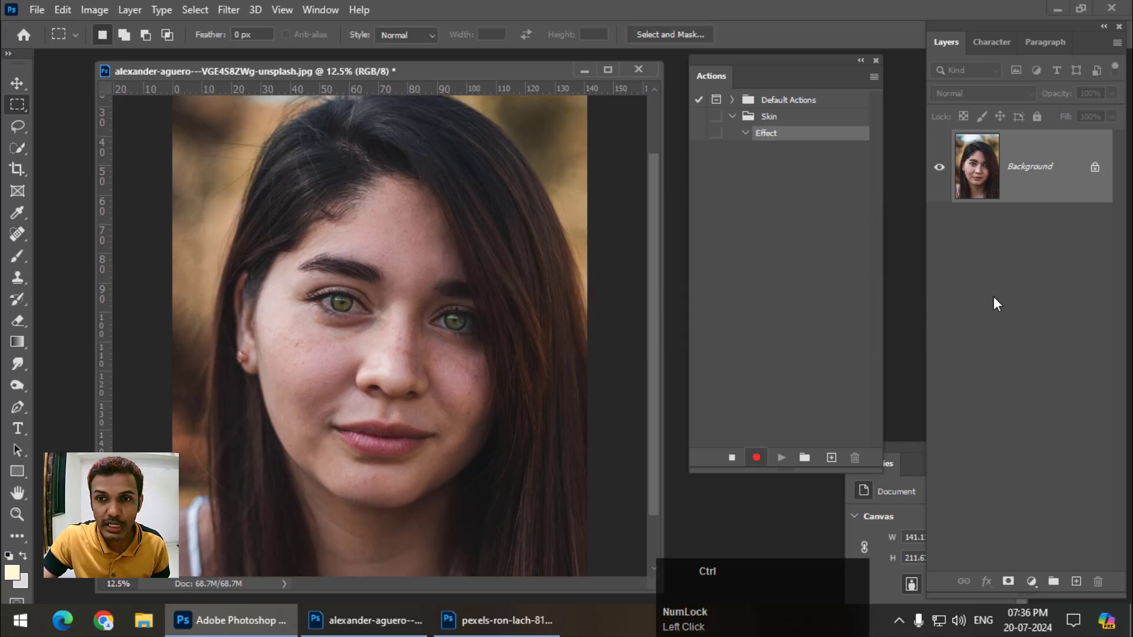
pyautogui.hotkey('ctrl', 'j')
pyautogui.hotkey('ctrl', 'j')
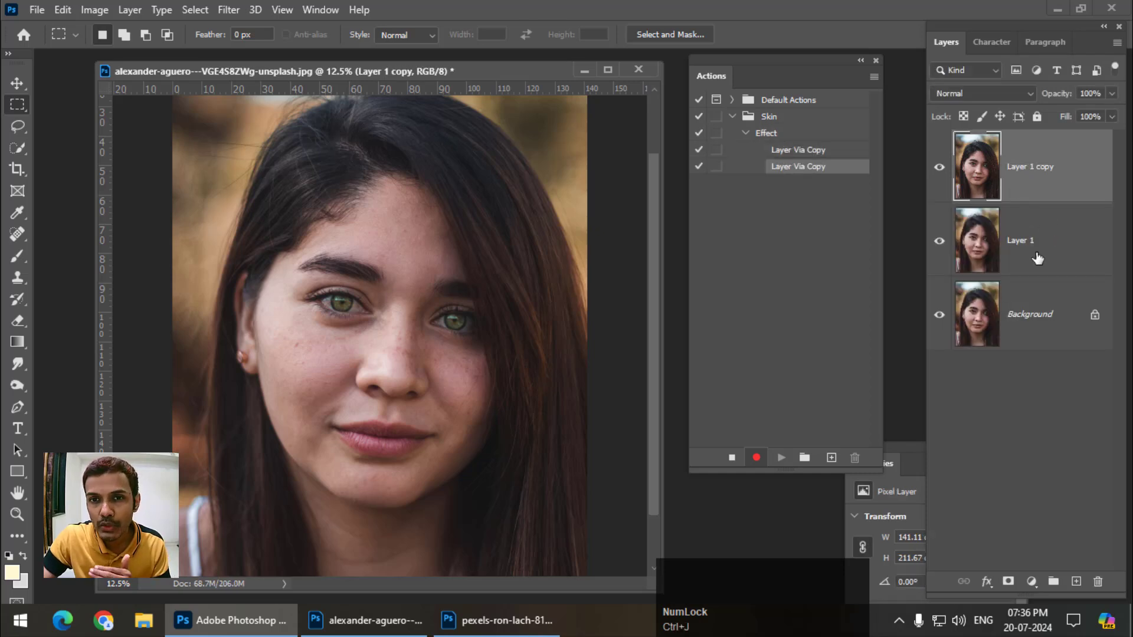
# Hide the topmost portrait copy and make Layer 1 the active layer
pyautogui.click(938, 171)
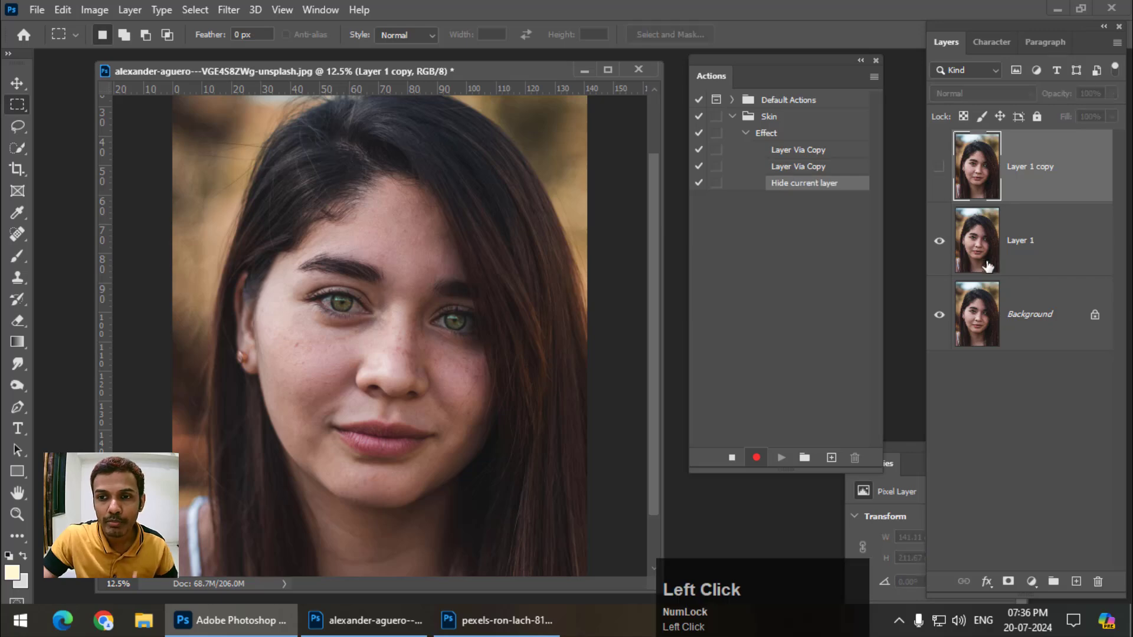
pyautogui.click(1046, 264)
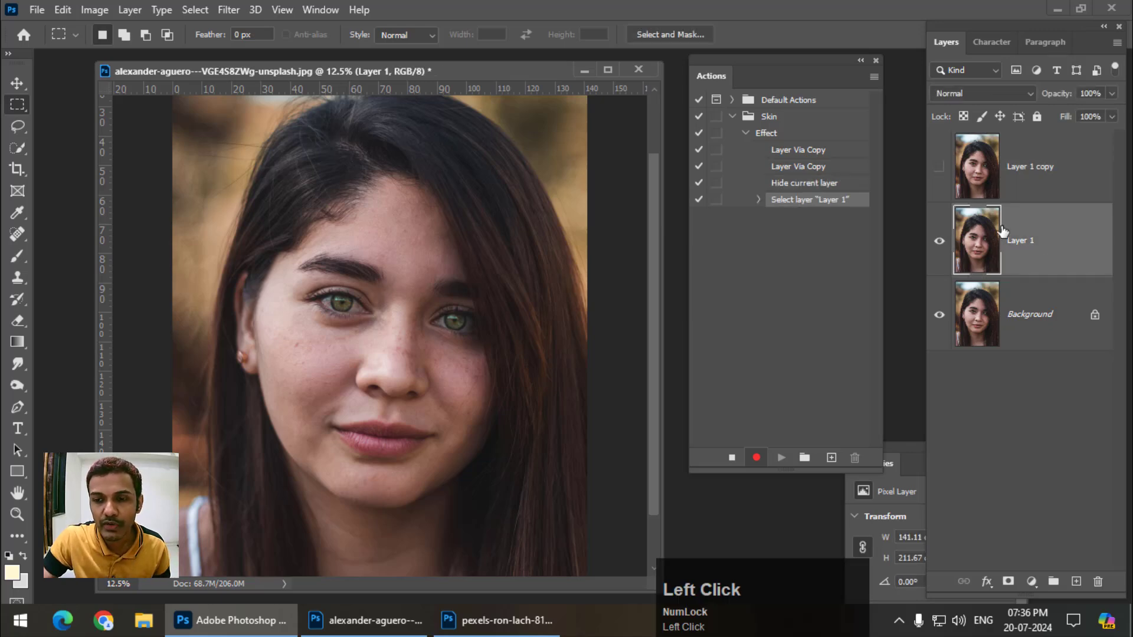
pyautogui.click(939, 169)
pyautogui.click(939, 169)
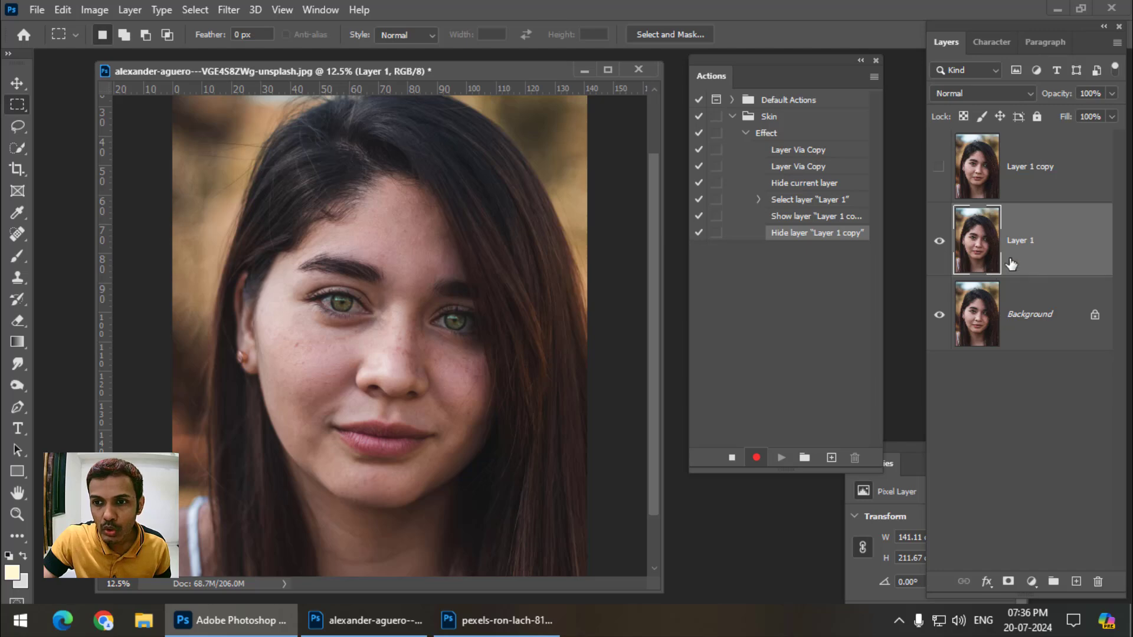
pyautogui.click(236, 11)
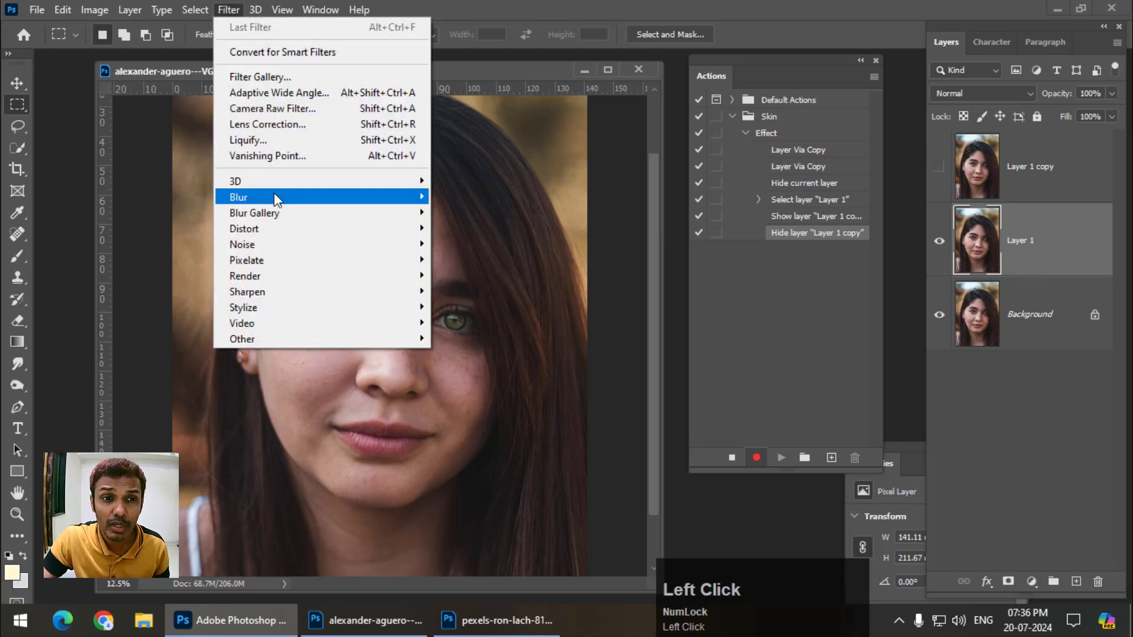
pyautogui.moveTo(273, 196)
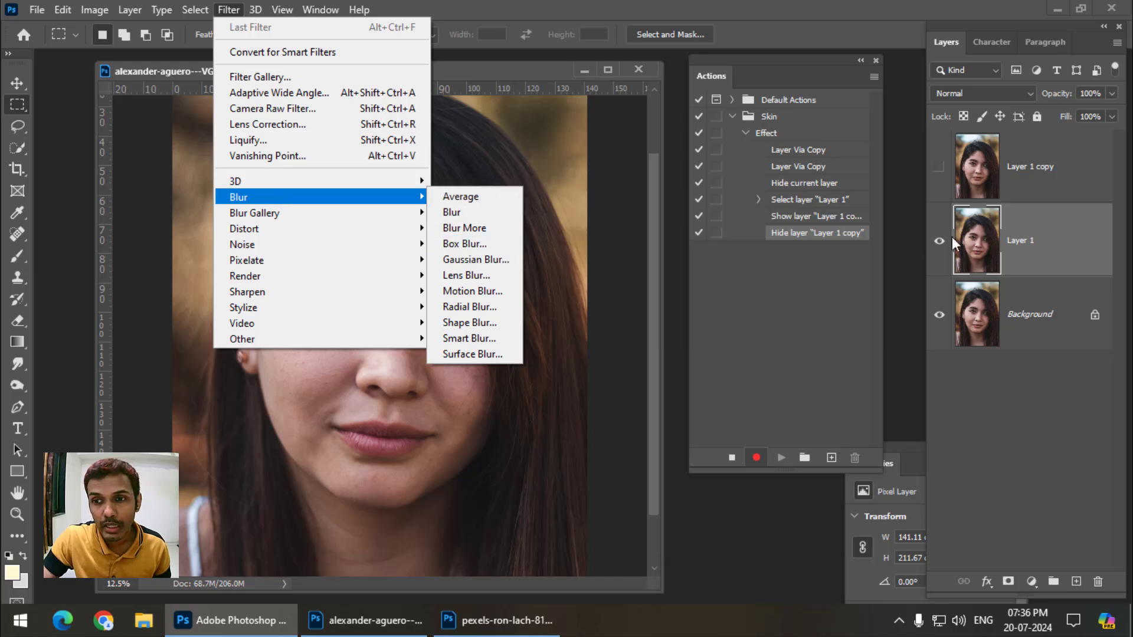
pyautogui.click(1035, 269)
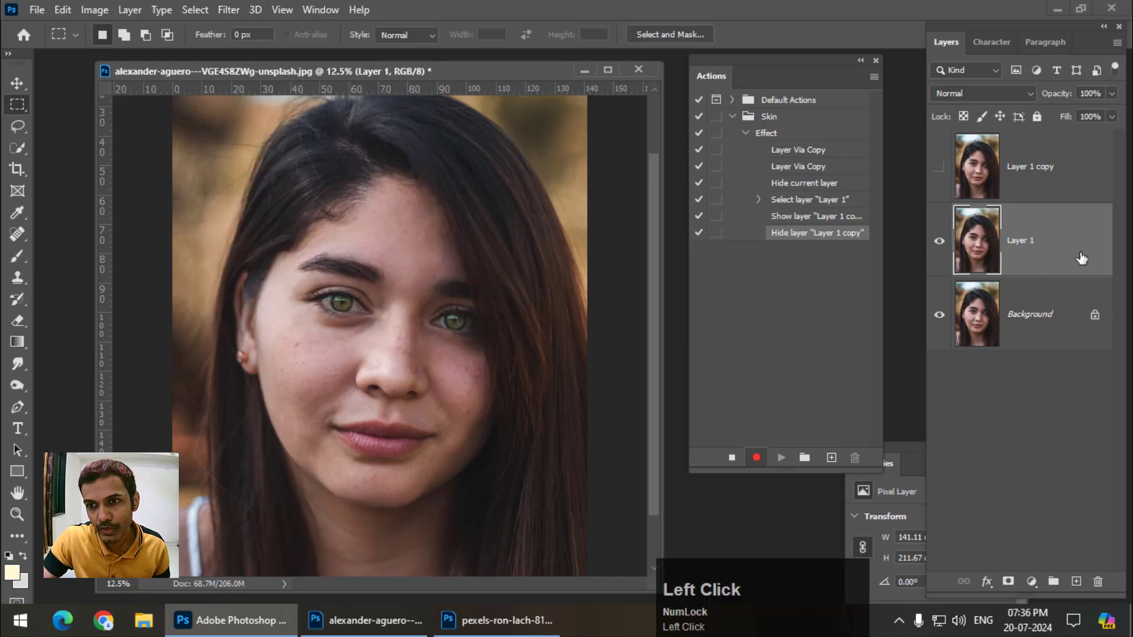
# Convert Layer 1 to a smart object, and show Layer 1 copy and convert it to a smart object too
pyautogui.rightClick(1083, 273)
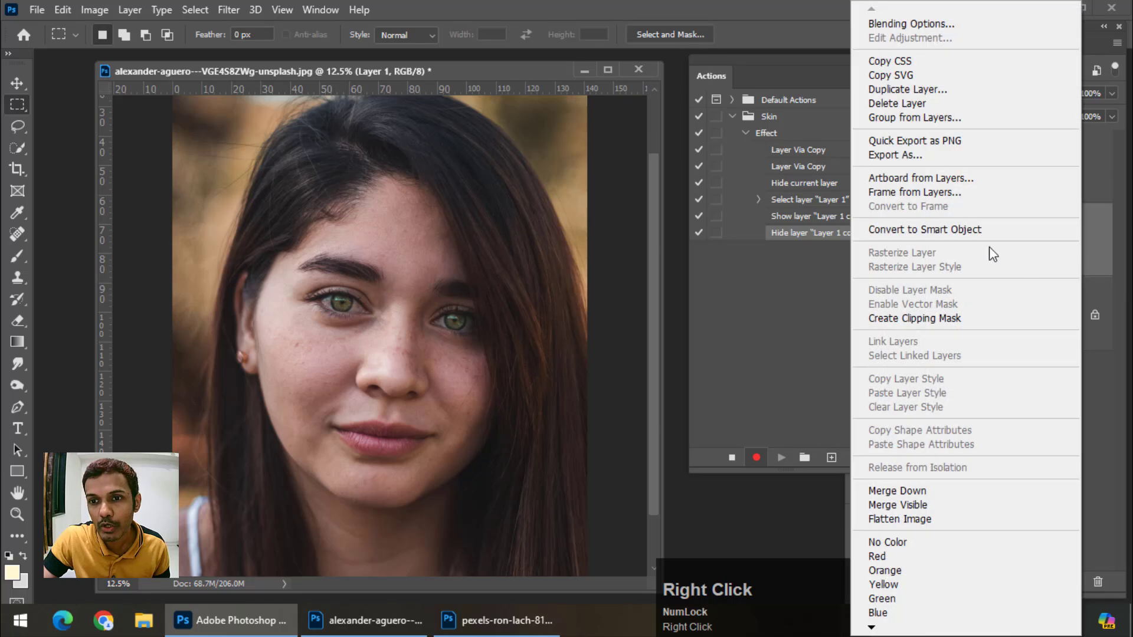
pyautogui.click(971, 230)
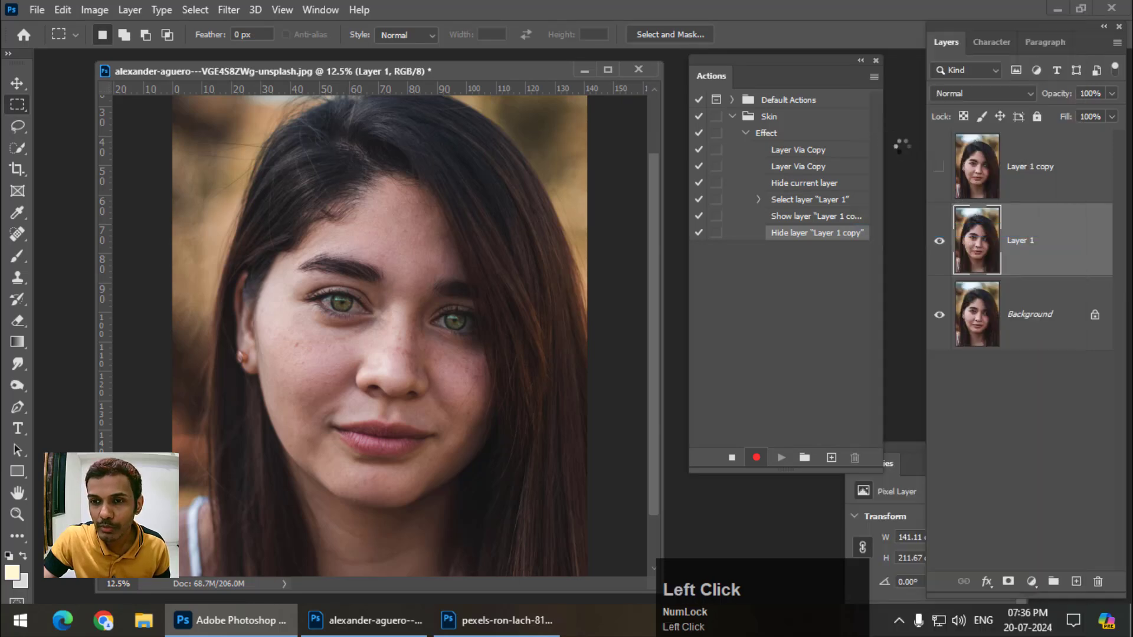
pyautogui.click(939, 167)
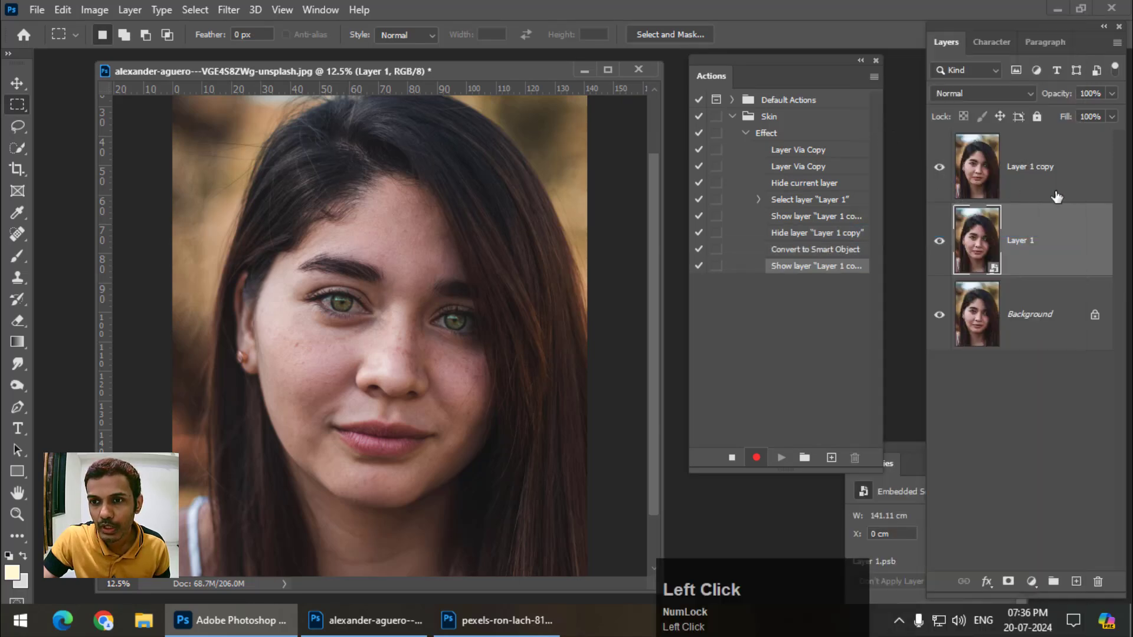
pyautogui.click(1056, 194)
pyautogui.rightClick(1056, 195)
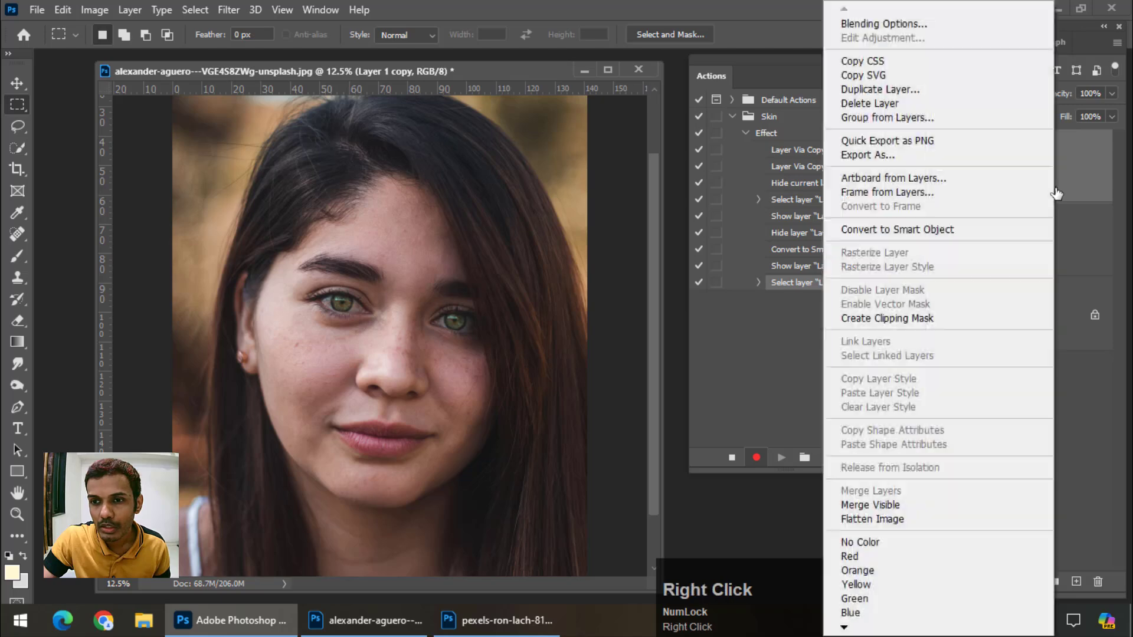
pyautogui.click(965, 233)
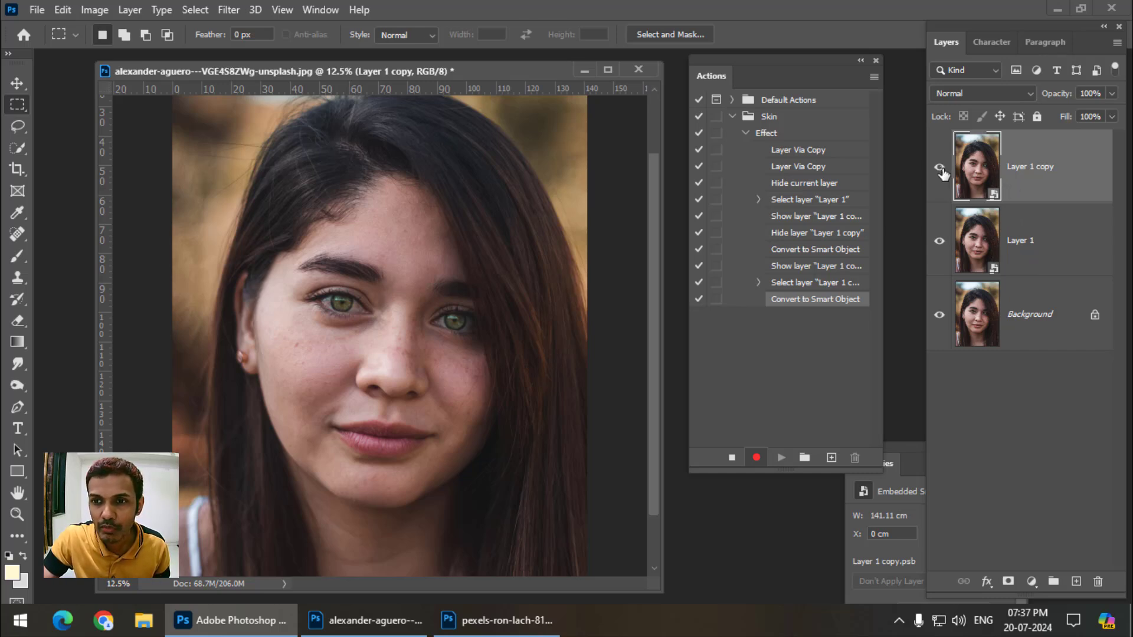
# Hide Layer 1 copy and apply a Gaussian Blur with a 36-pixel radius to the Layer 1 smart object
pyautogui.click(939, 169)
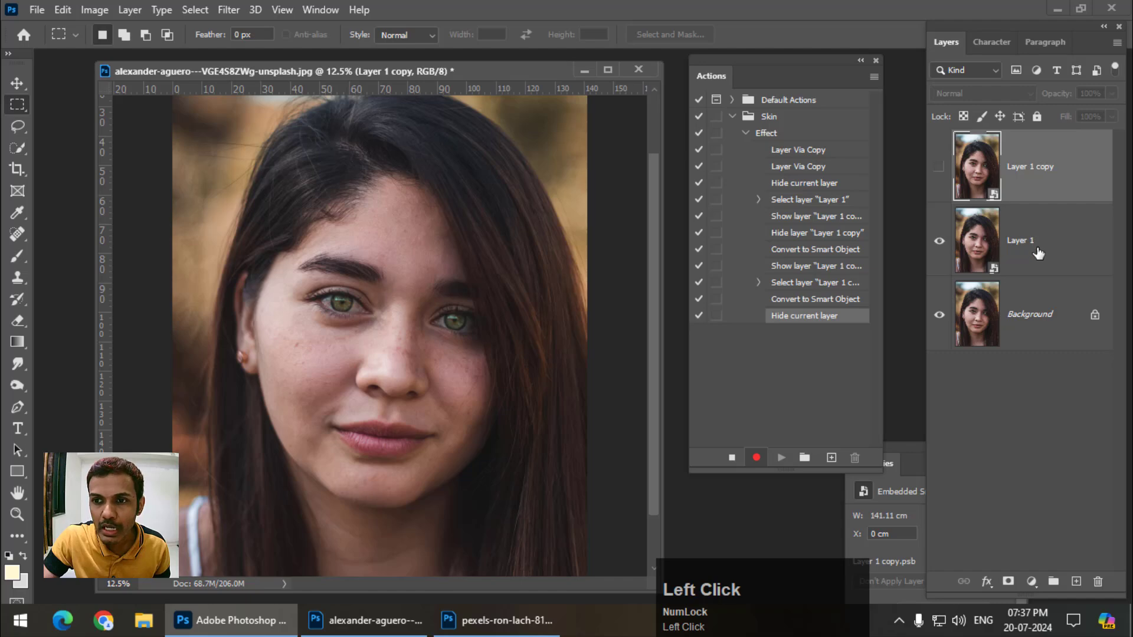
pyautogui.click(1030, 260)
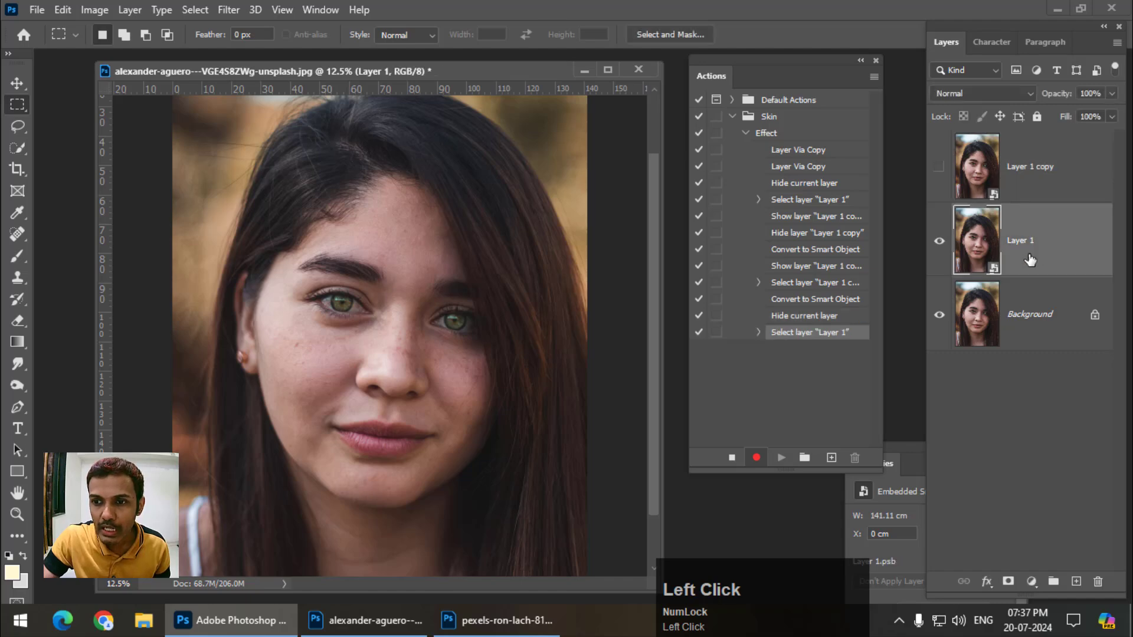
pyautogui.click(230, 10)
pyautogui.moveTo(282, 198)
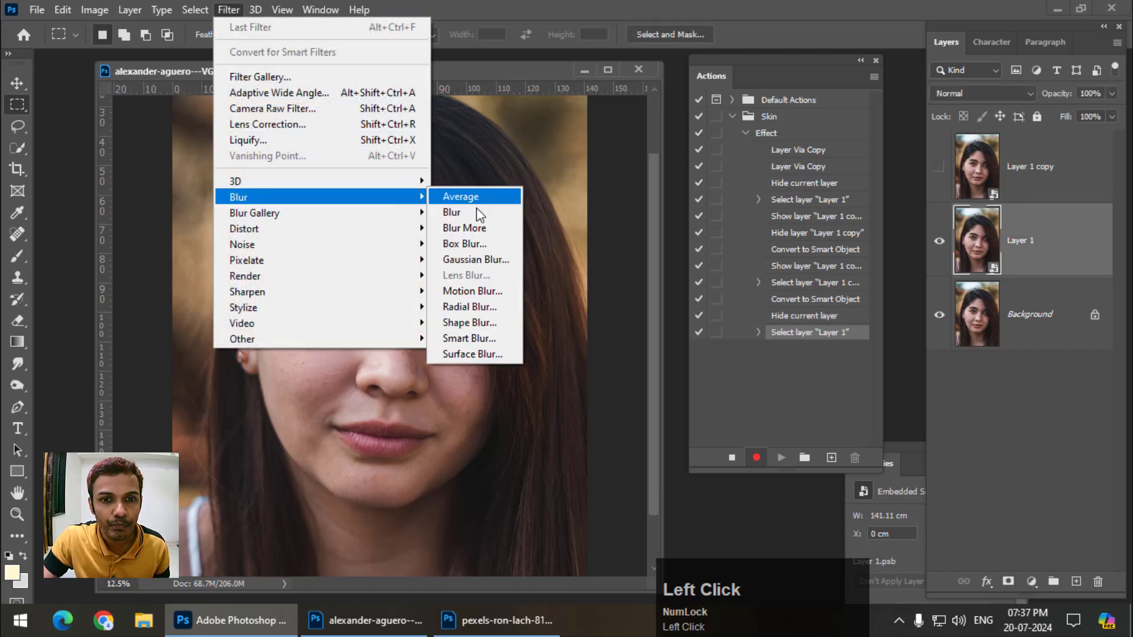
pyautogui.click(491, 260)
pyautogui.moveTo(731, 145); pyautogui.dragTo(651, 140)
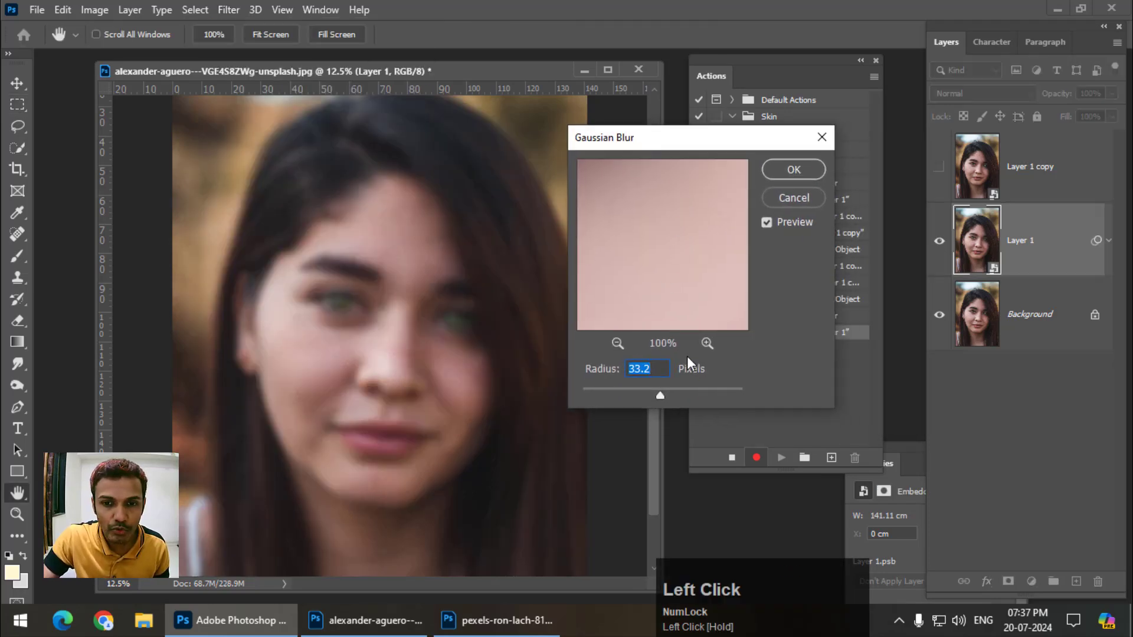
pyautogui.moveTo(660, 395); pyautogui.dragTo(657, 396)
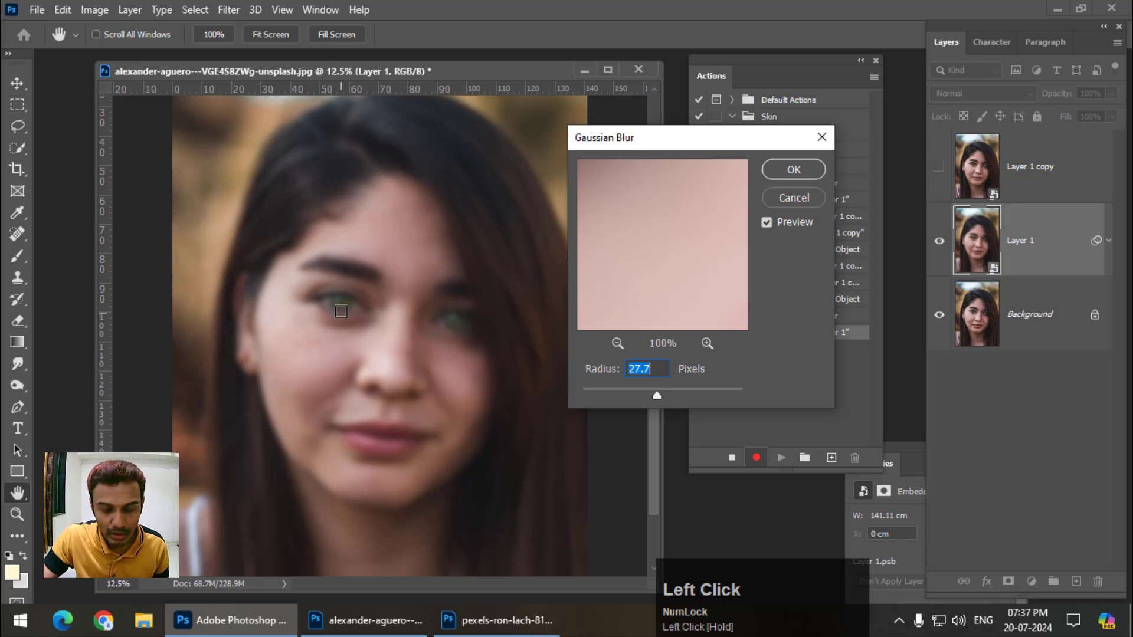
pyautogui.hotkey('ctrl', '=')
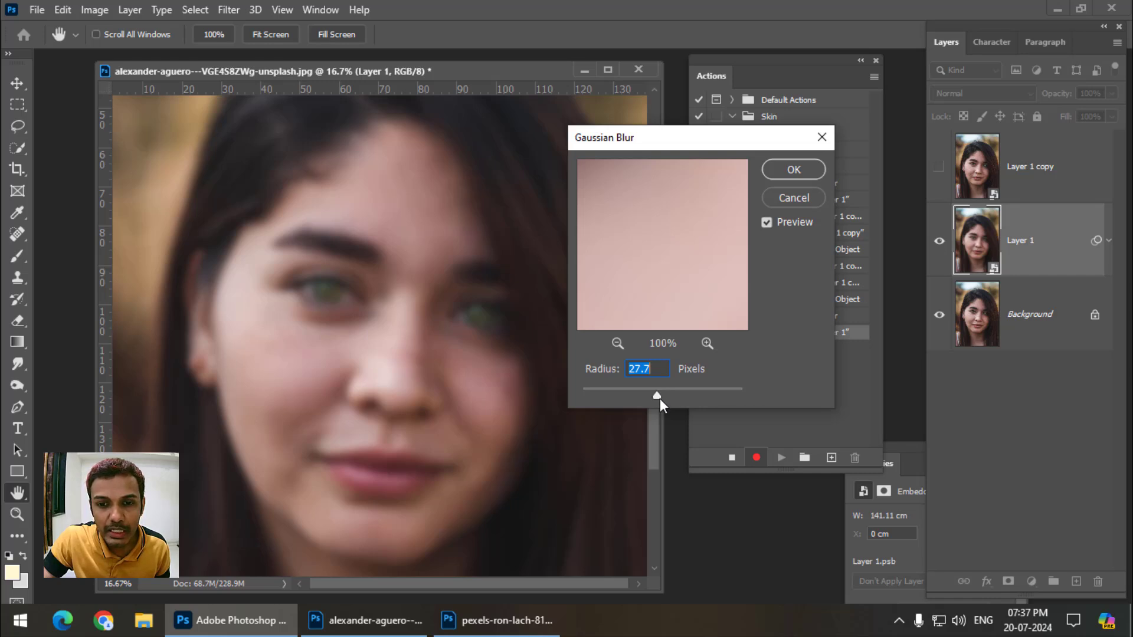
pyautogui.moveTo(659, 399); pyautogui.dragTo(639, 395)
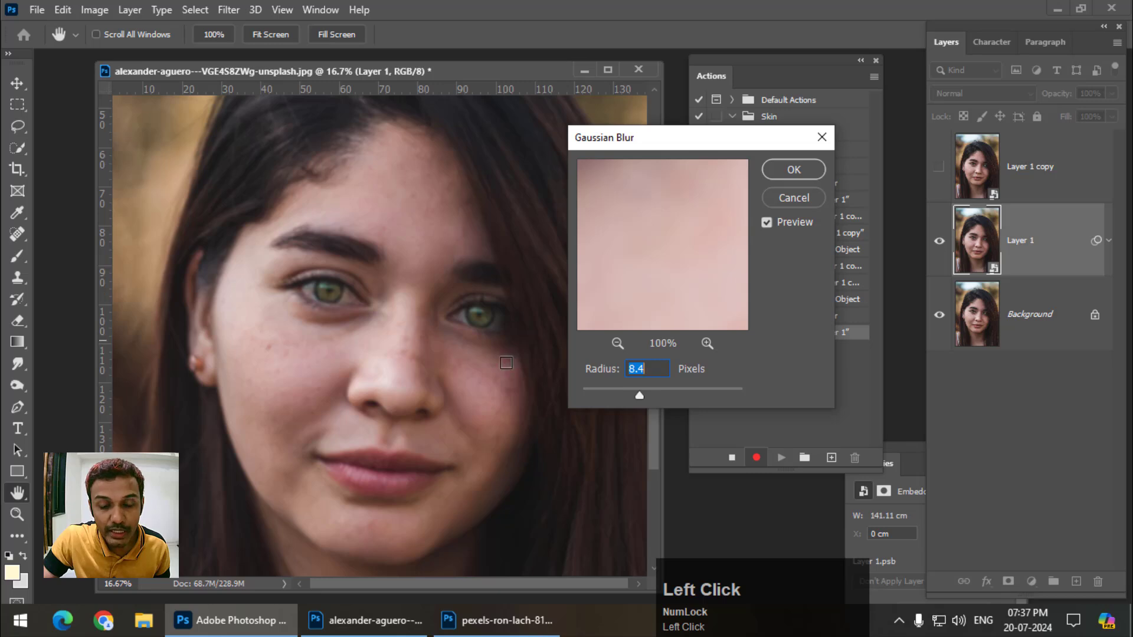
pyautogui.moveTo(640, 395)
pyautogui.mouseDown()
pyautogui.moveTo(658, 395)
pyautogui.moveTo(652, 405)
pyautogui.moveTo(656, 394)
pyautogui.mouseUp()
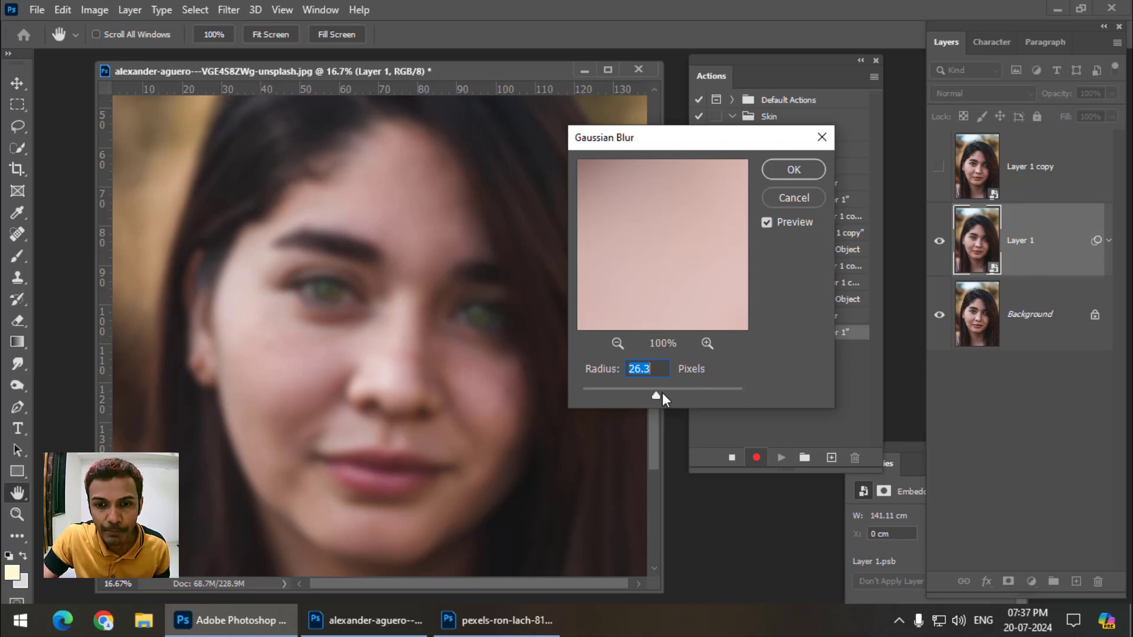
pyautogui.moveTo(658, 395); pyautogui.dragTo(662, 396)
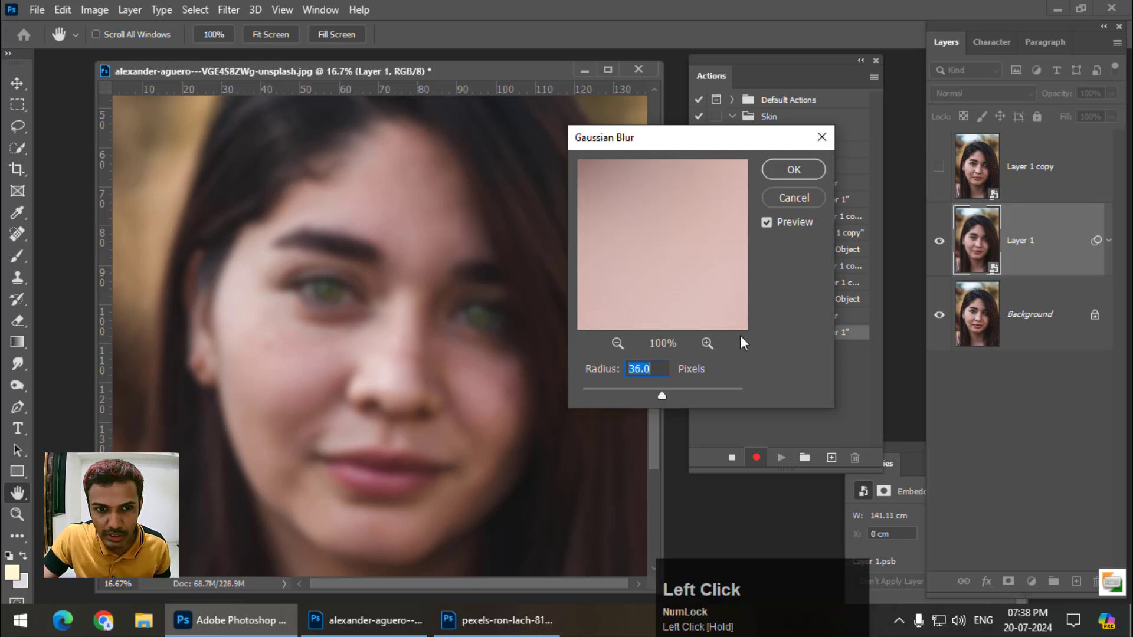
pyautogui.click(795, 171)
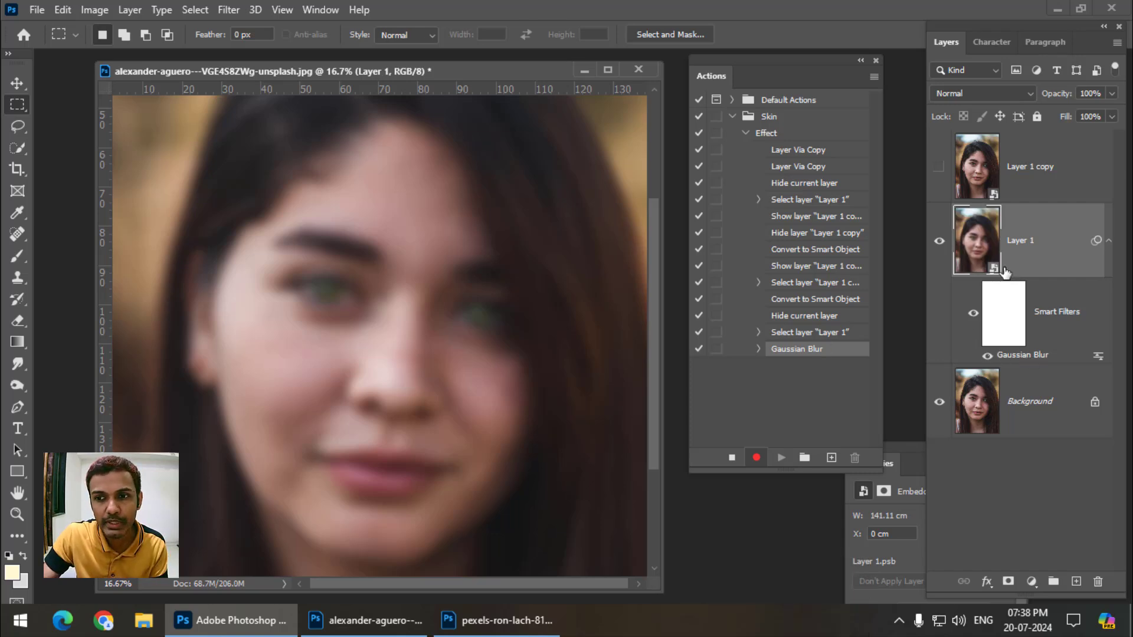
# Edit the Gaussian Blur smart filter on Layer 1 and set its radius to 24 pixels
pyautogui.doubleClick(1022, 356)
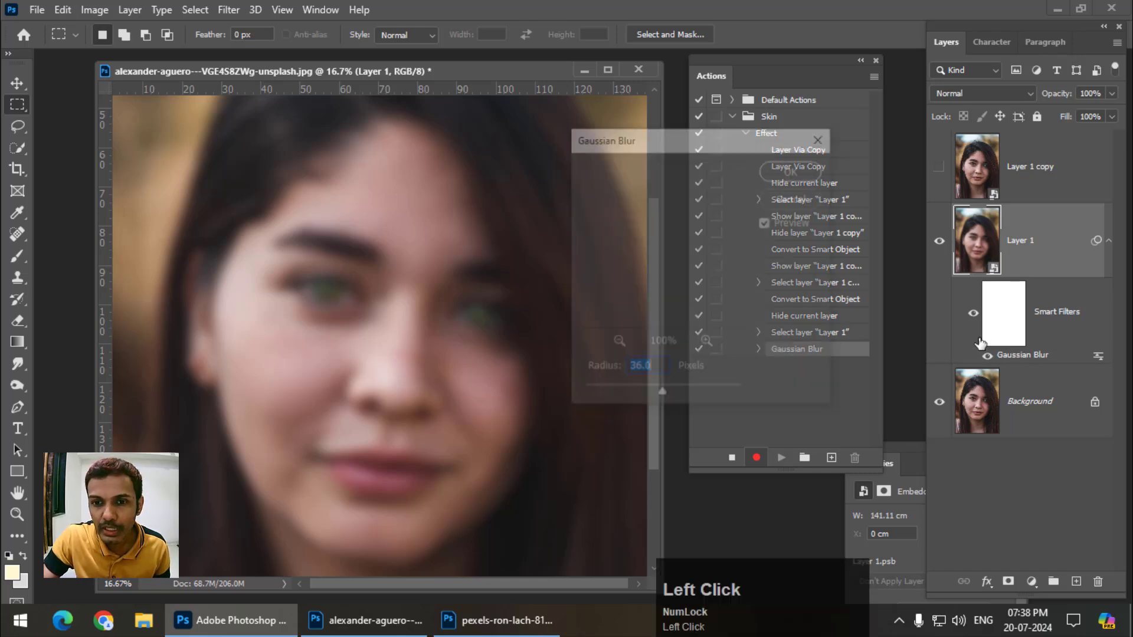
pyautogui.moveTo(653, 396); pyautogui.dragTo(622, 369)
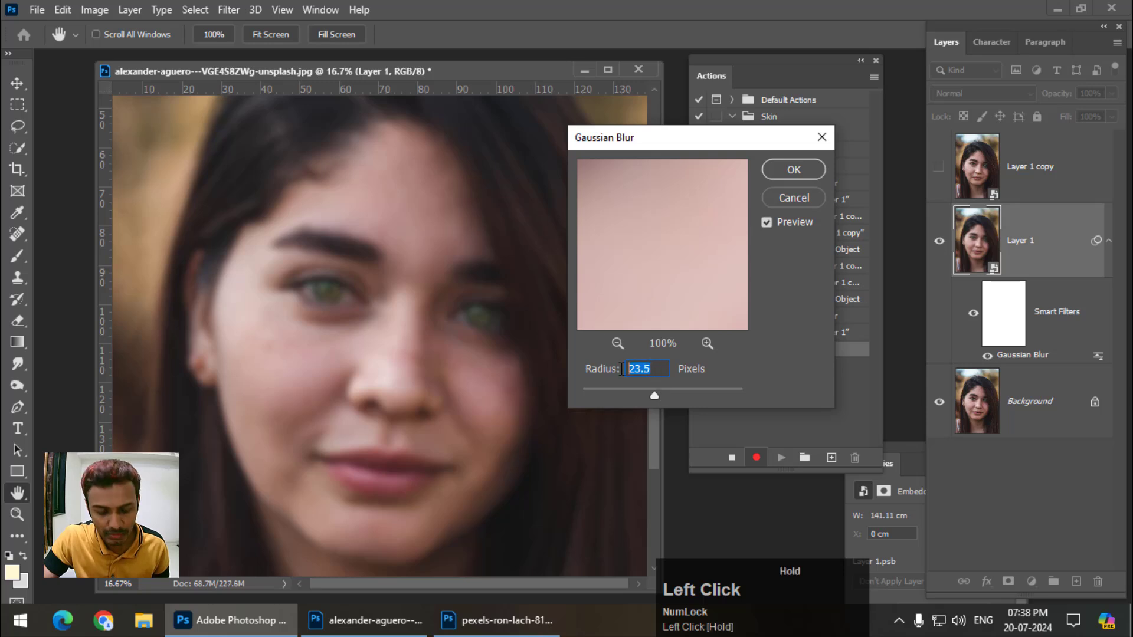
pyautogui.write('24')
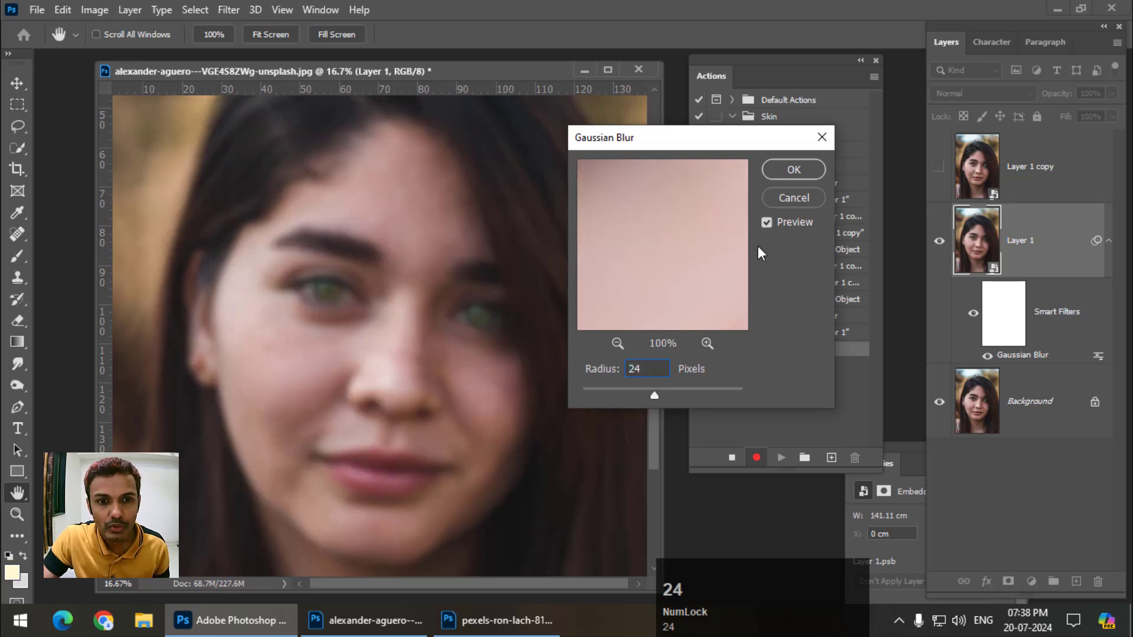
pyautogui.click(787, 172)
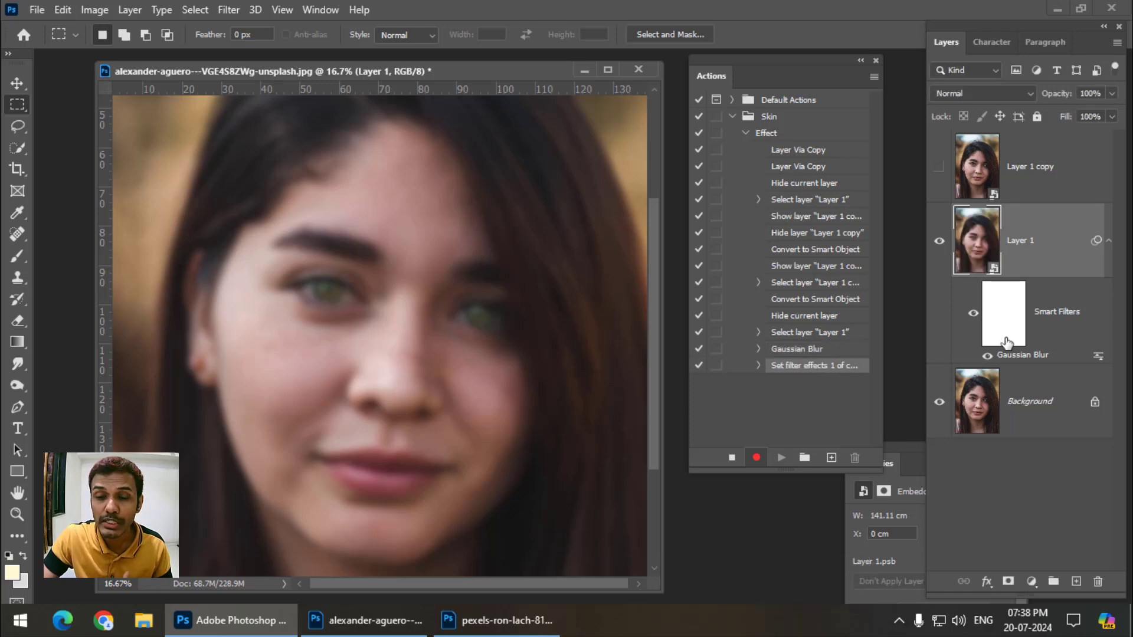
# Show Layer 1 copy, make it the active layer and set its blend mode to Linear Light
pyautogui.click(940, 168)
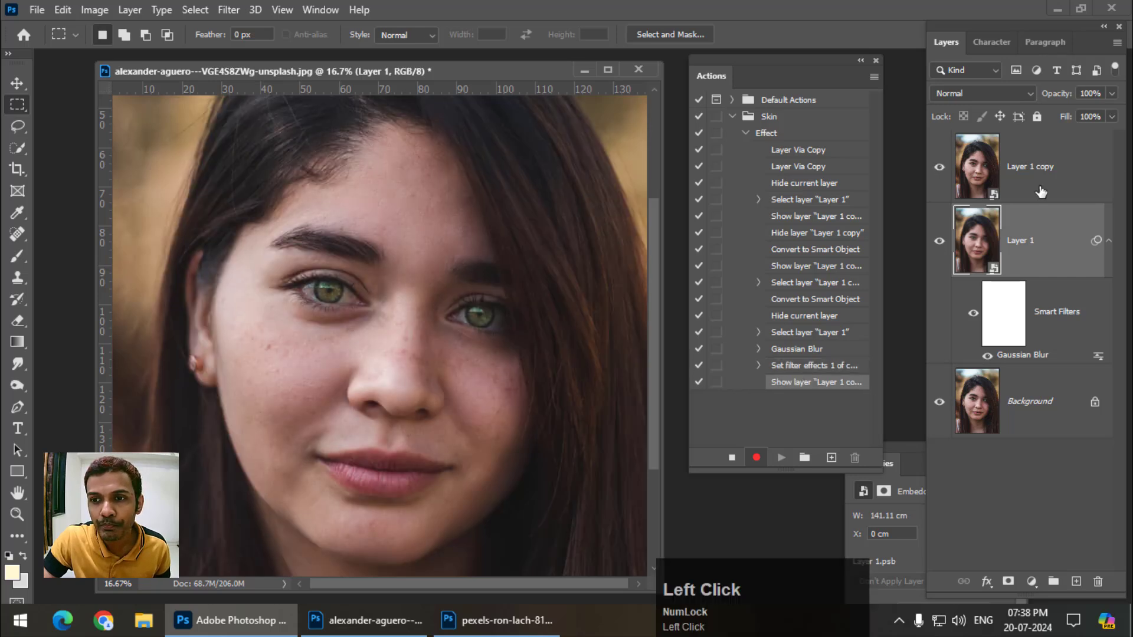
pyautogui.click(980, 144)
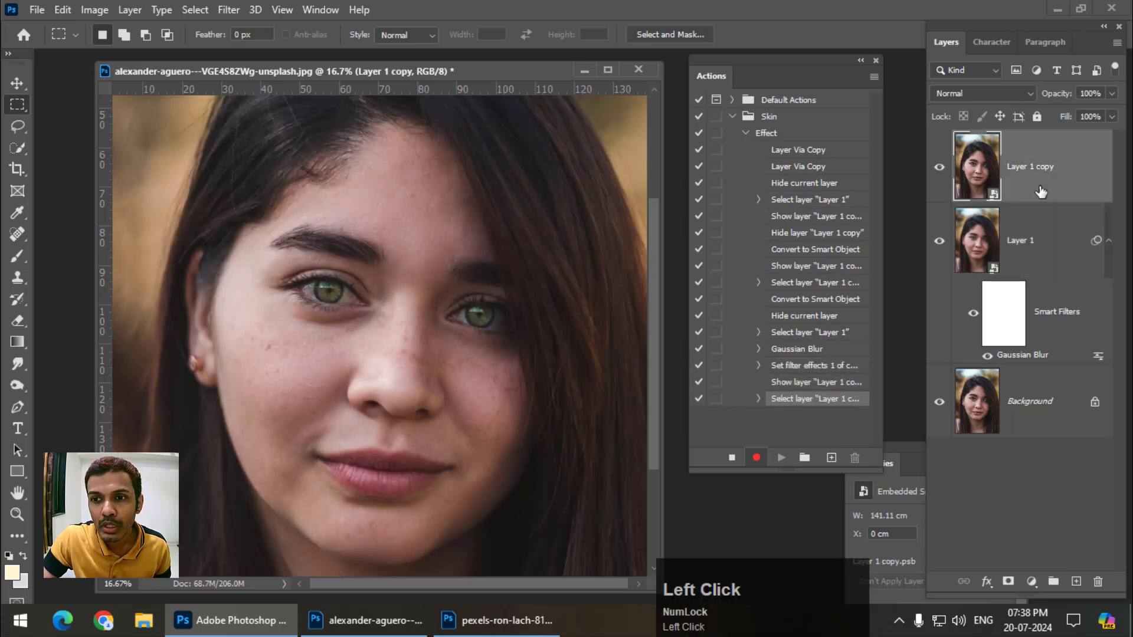
pyautogui.click(990, 98)
pyautogui.click(983, 342)
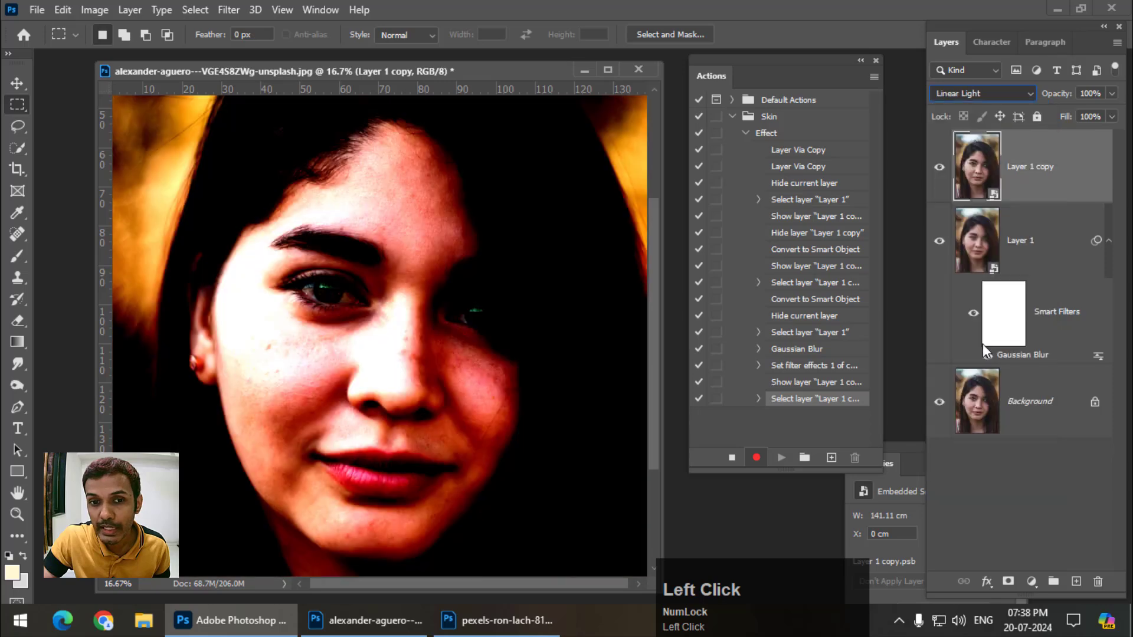
# Apply a High Pass filter with a 9-pixel radius to Layer 1 copy
pyautogui.click(228, 12)
pyautogui.moveTo(319, 339)
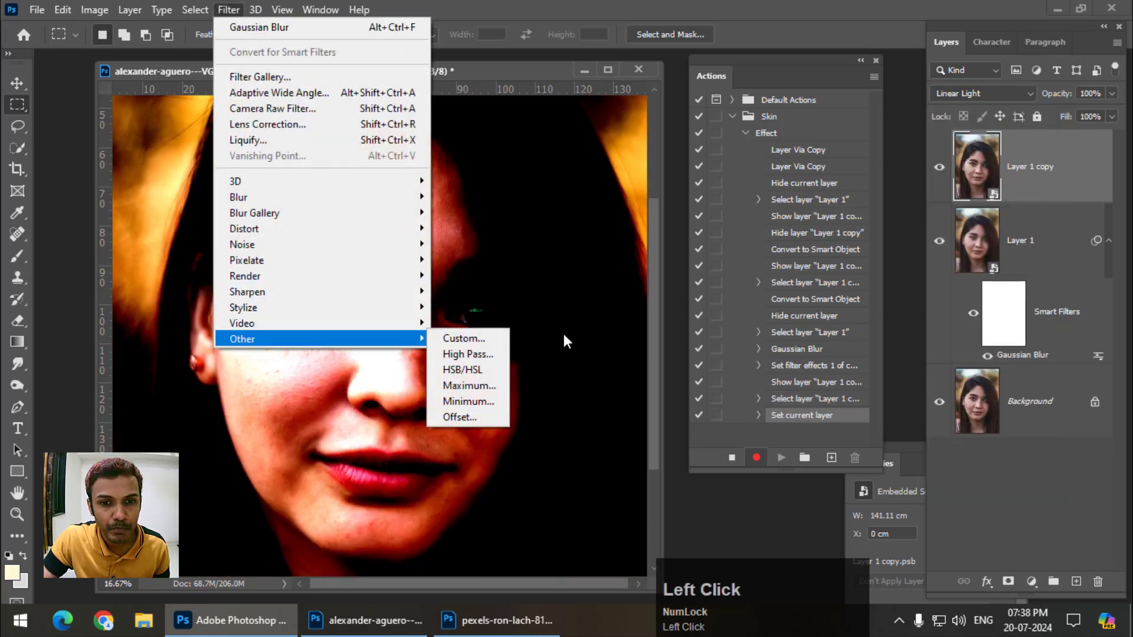
pyautogui.click(481, 355)
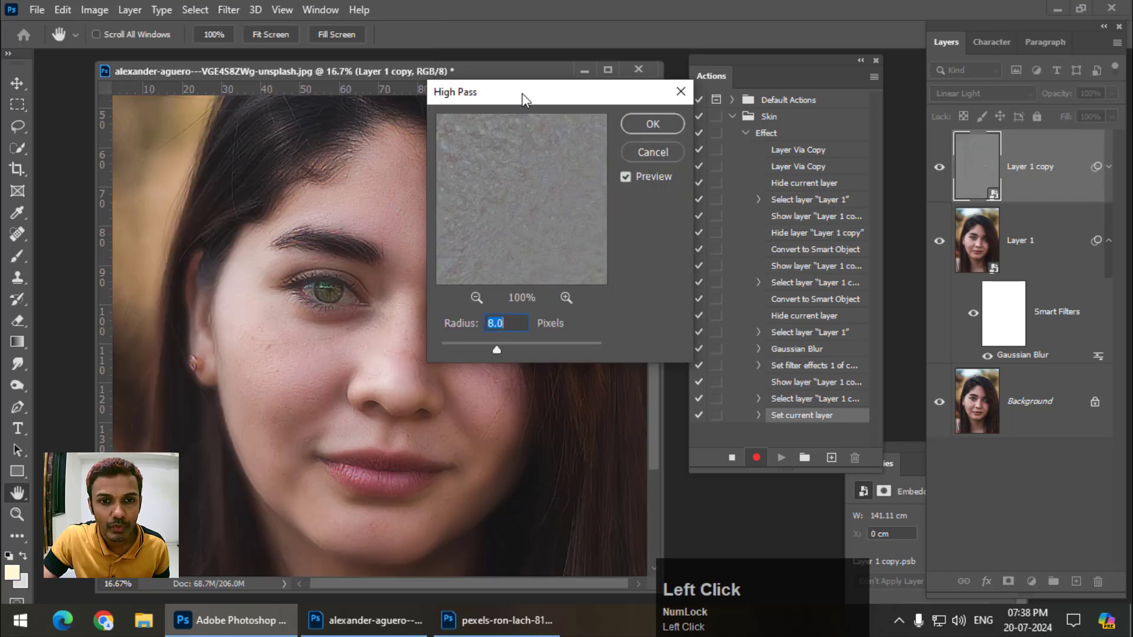
pyautogui.moveTo(523, 99); pyautogui.dragTo(666, 117)
pyautogui.hotkey('ctrl', '=')
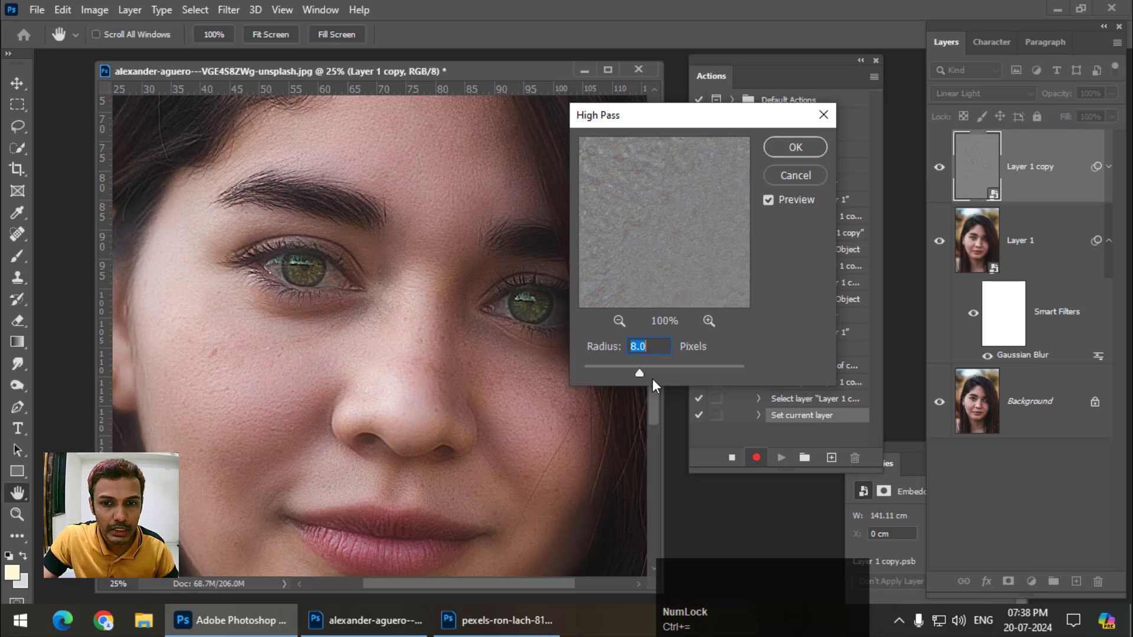
pyautogui.moveTo(639, 373); pyautogui.dragTo(617, 372)
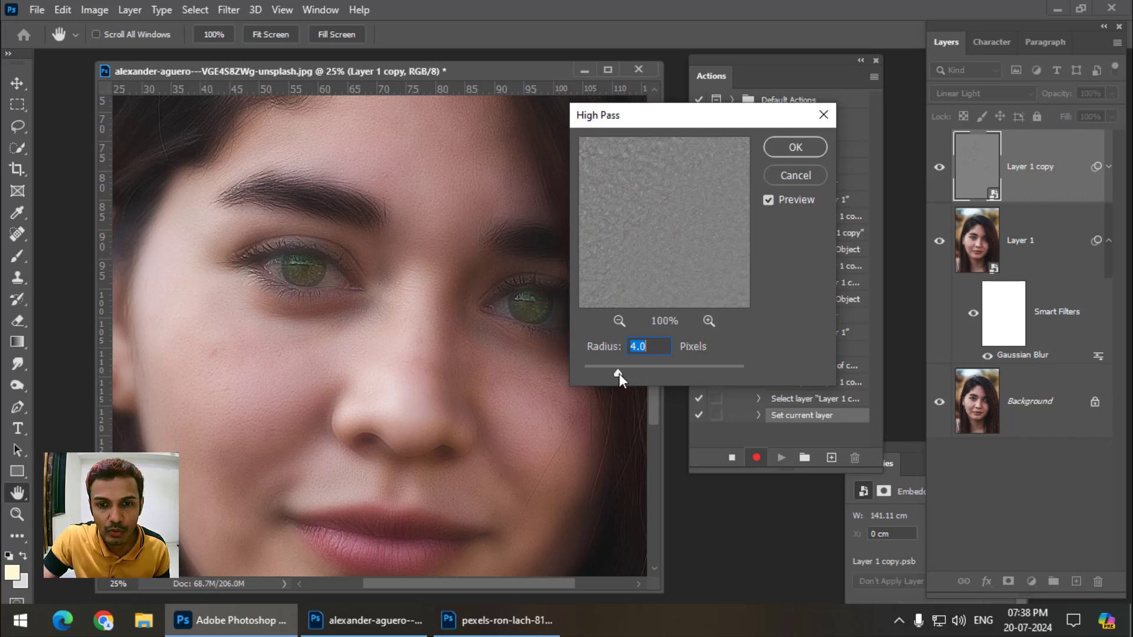
pyautogui.moveTo(618, 374); pyautogui.dragTo(643, 372)
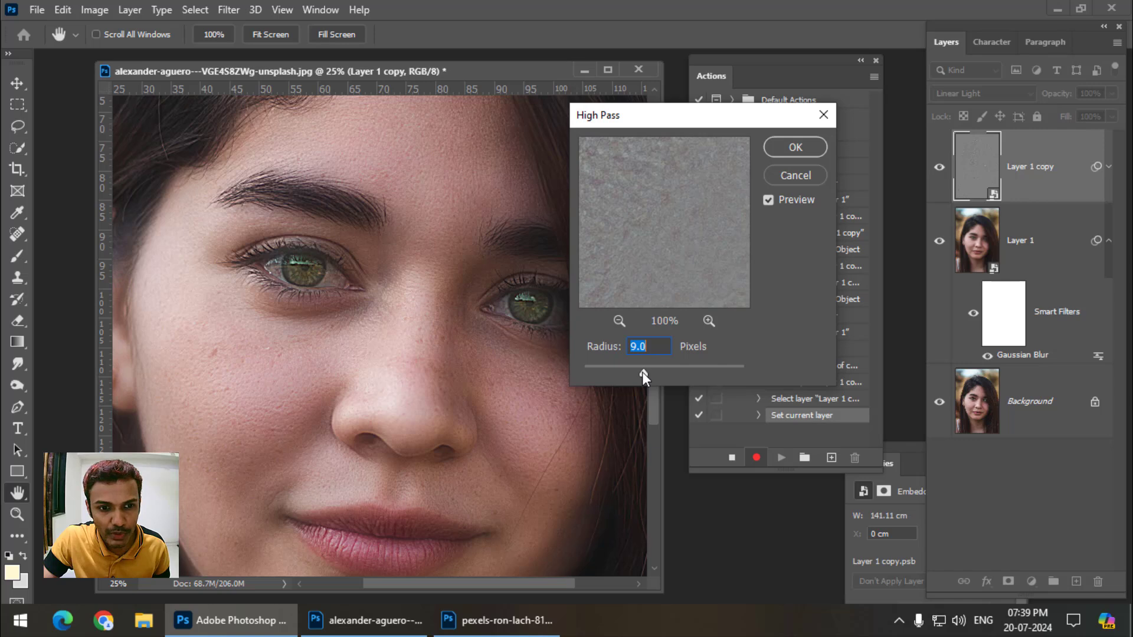
pyautogui.click(795, 148)
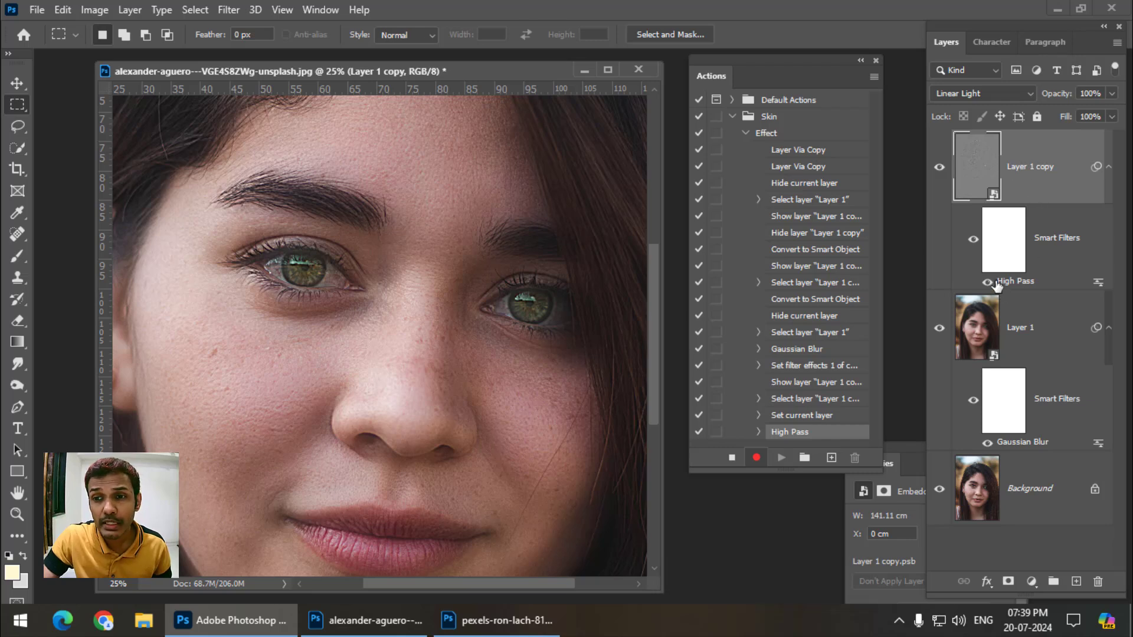
# Group Layer 1 and Layer 1 copy together, check the group's contents and collapse it again
pyautogui.keyDown('ctrl'); pyautogui.click(1058, 335); pyautogui.keyUp('ctrl')
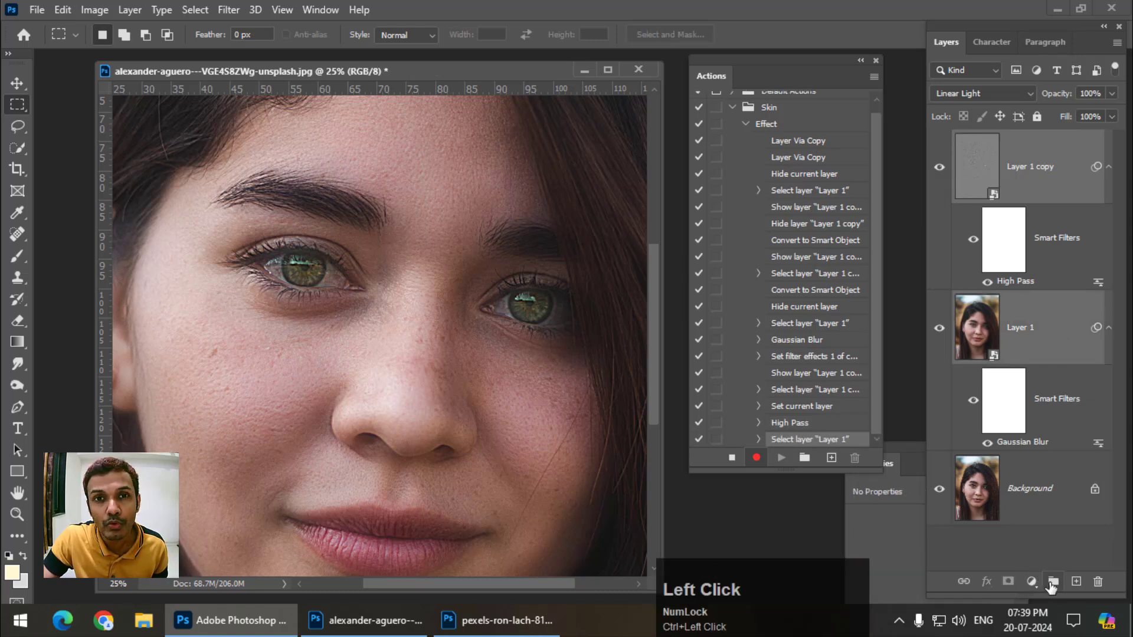
pyautogui.click(1053, 583)
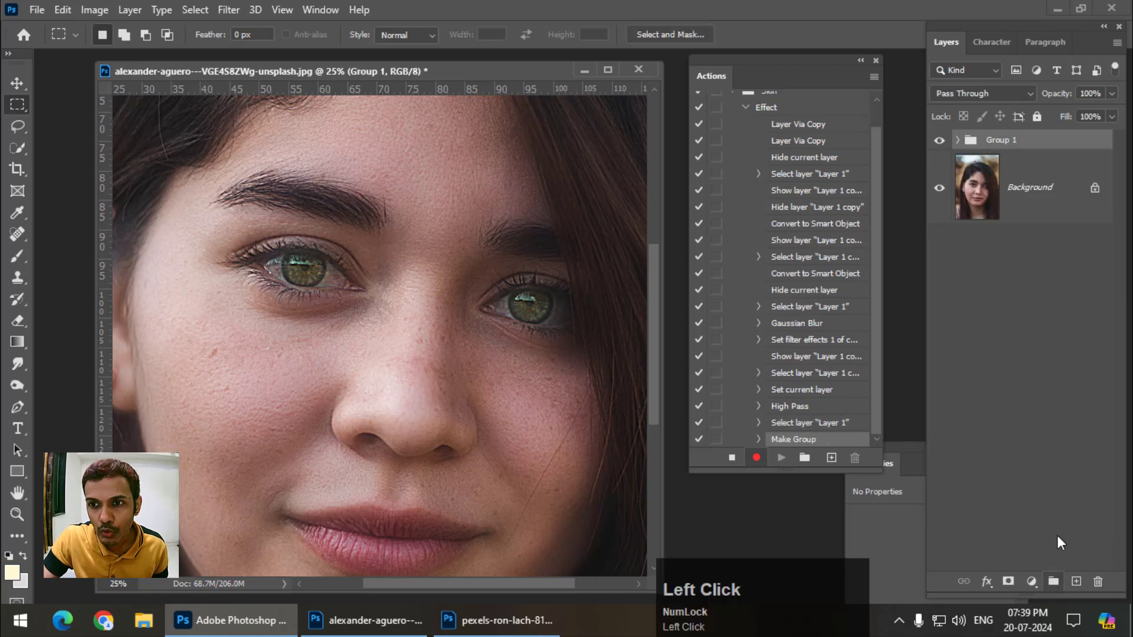
pyautogui.click(958, 140)
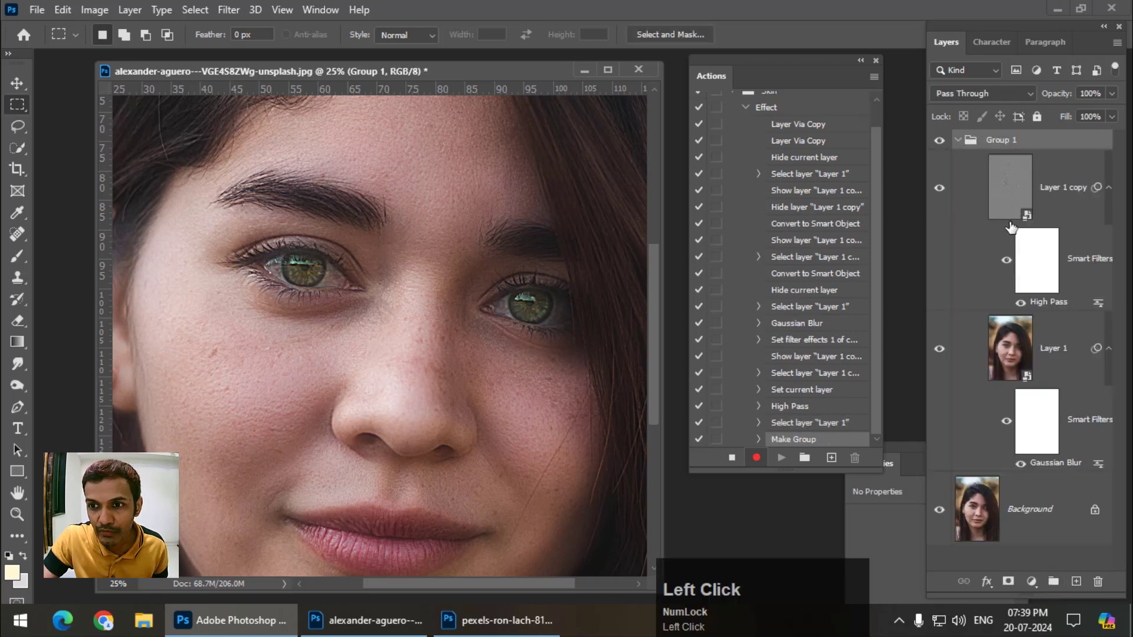
pyautogui.click(959, 142)
# Hide and show the layer group to compare the portrait's skin before and after the effect
pyautogui.click(940, 141)
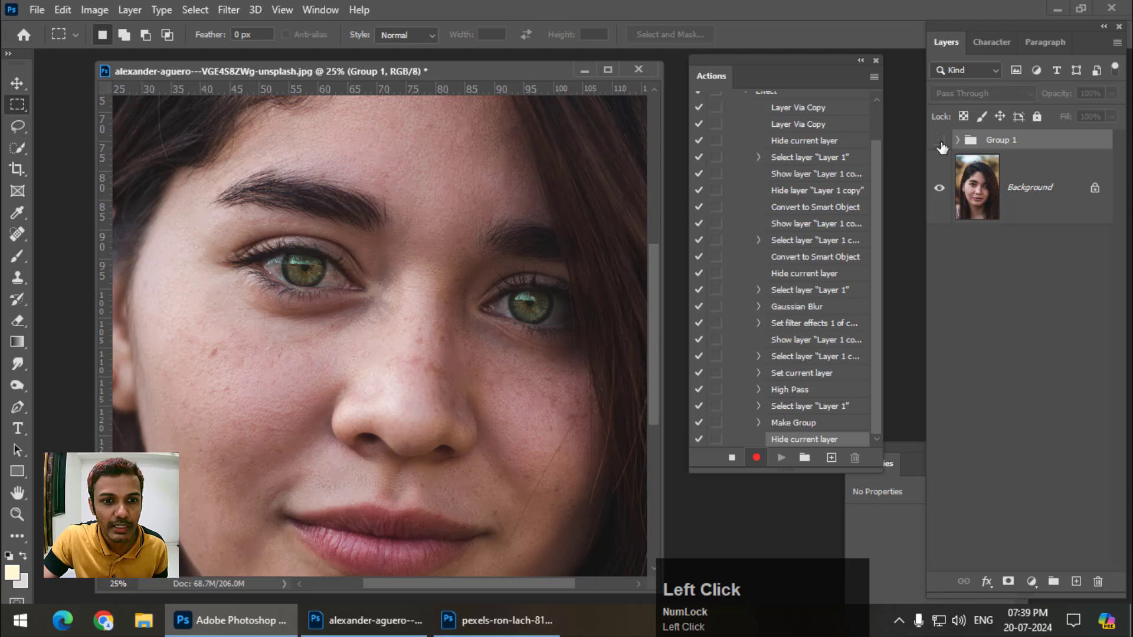
pyautogui.click(940, 141)
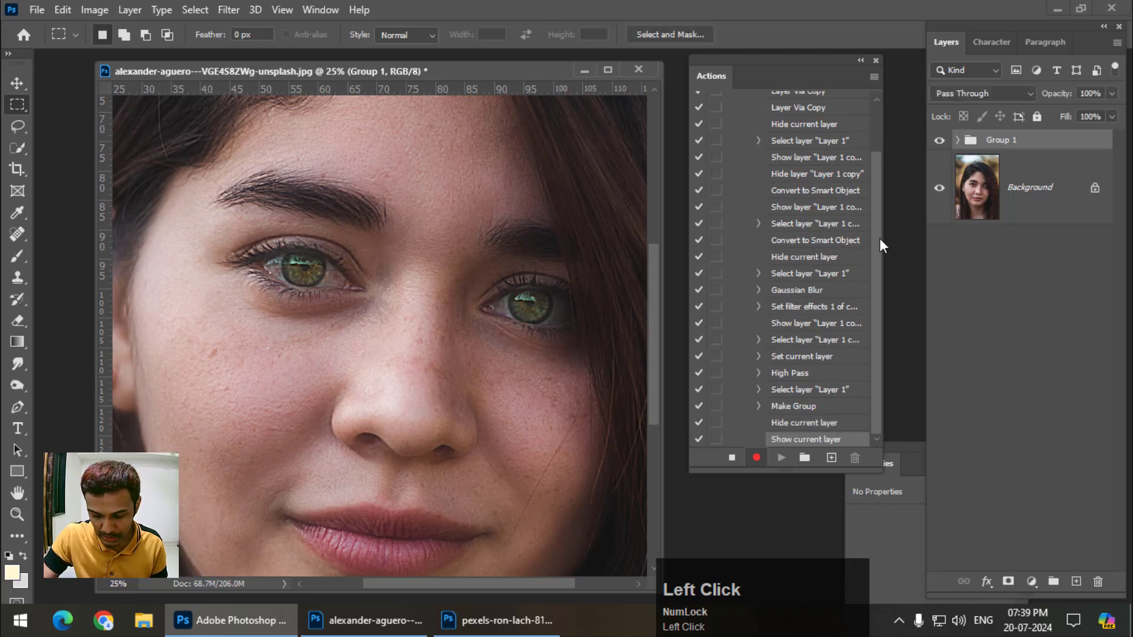
pyautogui.hotkey('ctrl', '-')
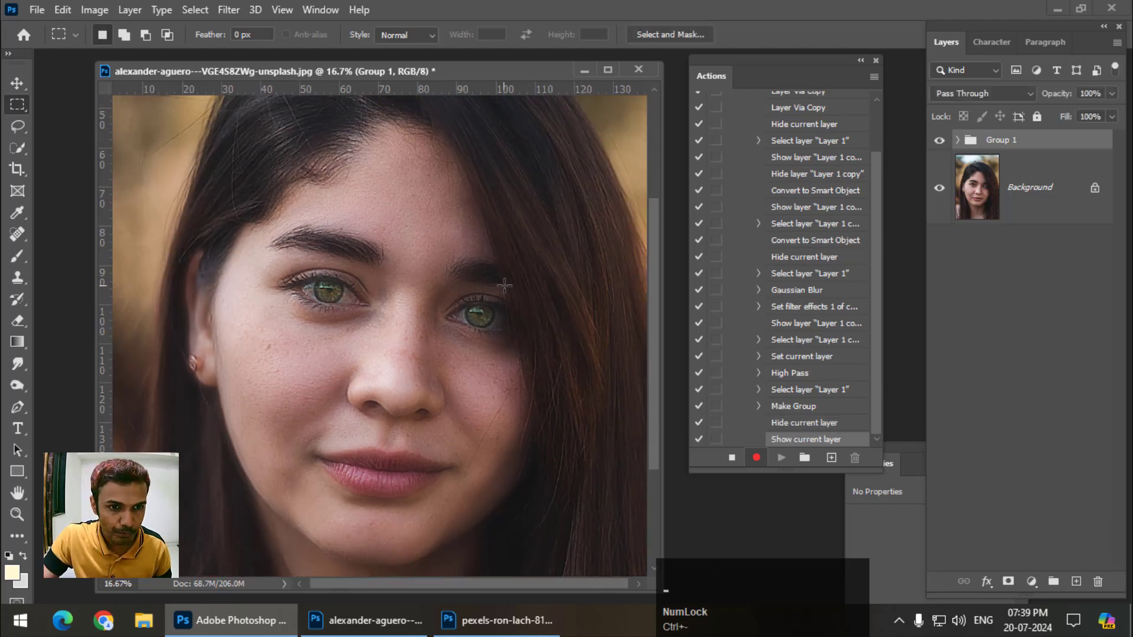
pyautogui.scroll(1, 407, 211)
pyautogui.scroll(1, 407, 210)
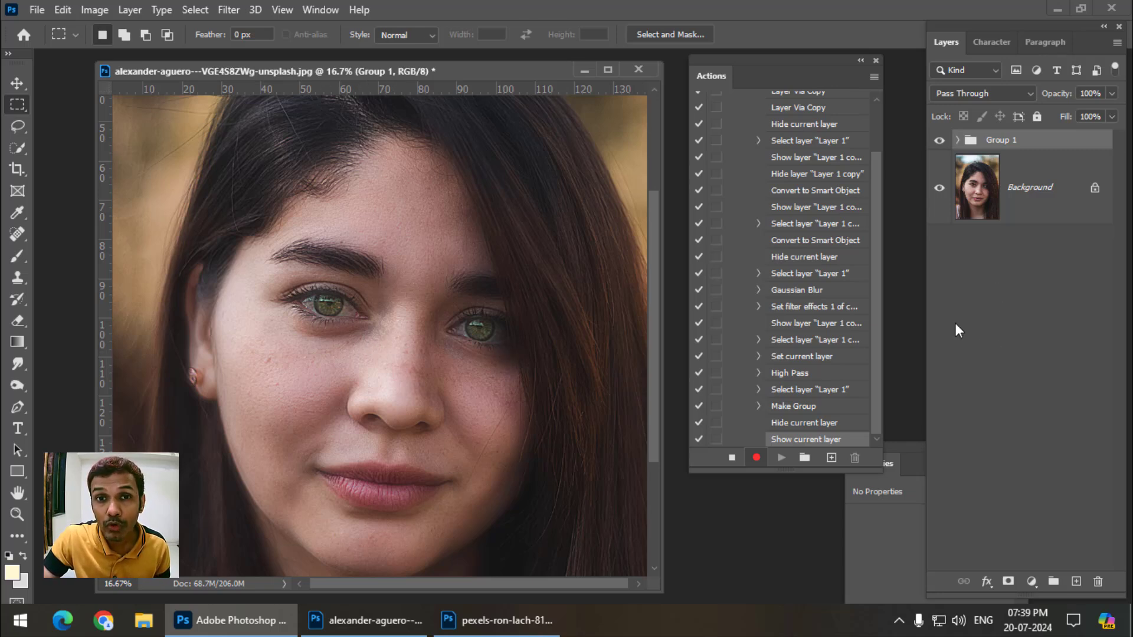
# Add a white layer mask to the group, stop recording the Effect action and review its recorded commands
pyautogui.click(1008, 583)
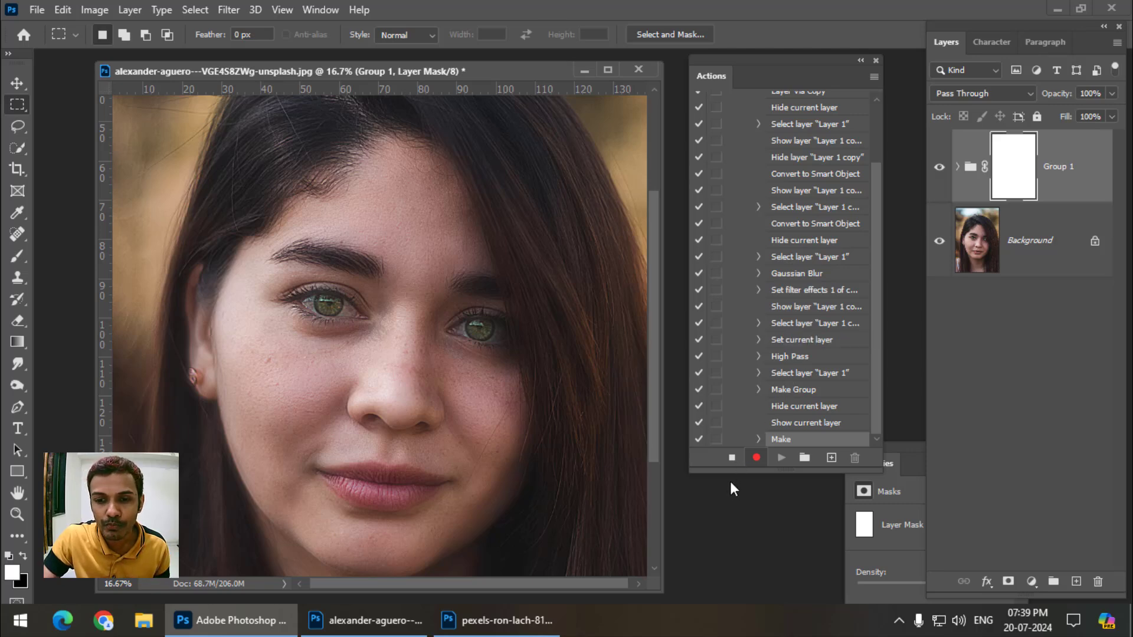
pyautogui.click(733, 458)
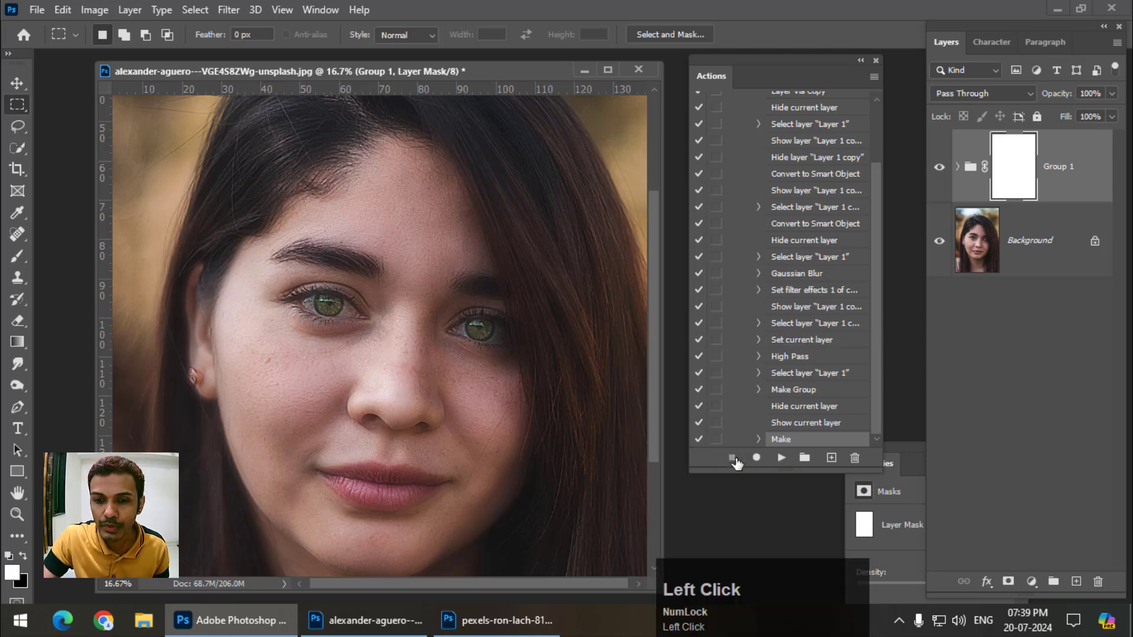
pyautogui.moveTo(877, 317); pyautogui.dragTo(787, 138)
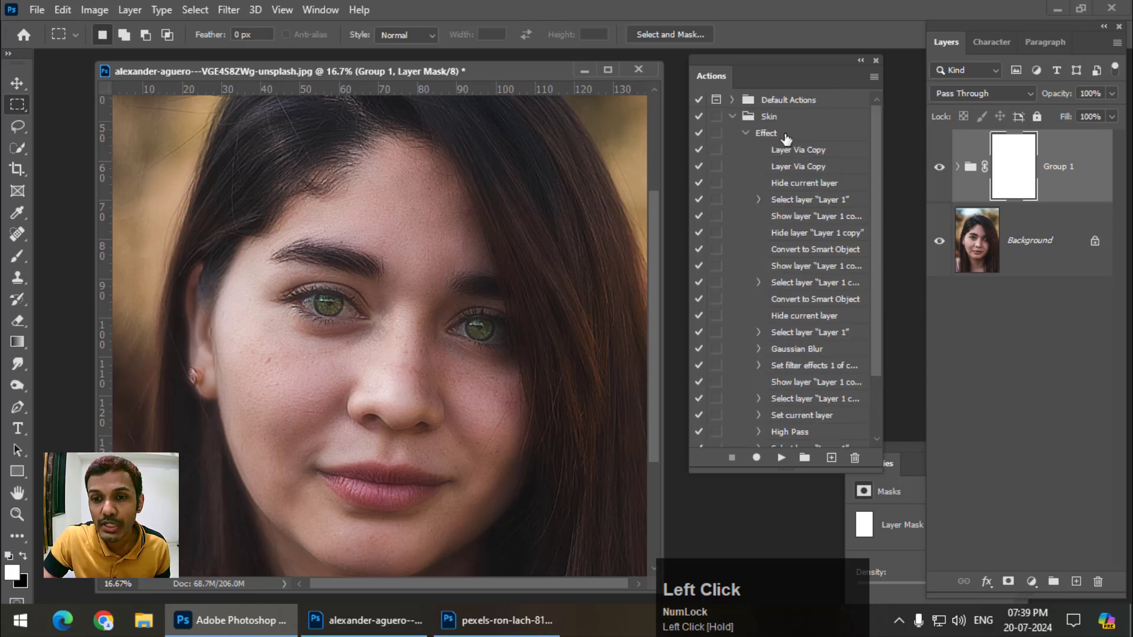
pyautogui.moveTo(874, 173); pyautogui.dragTo(883, 339)
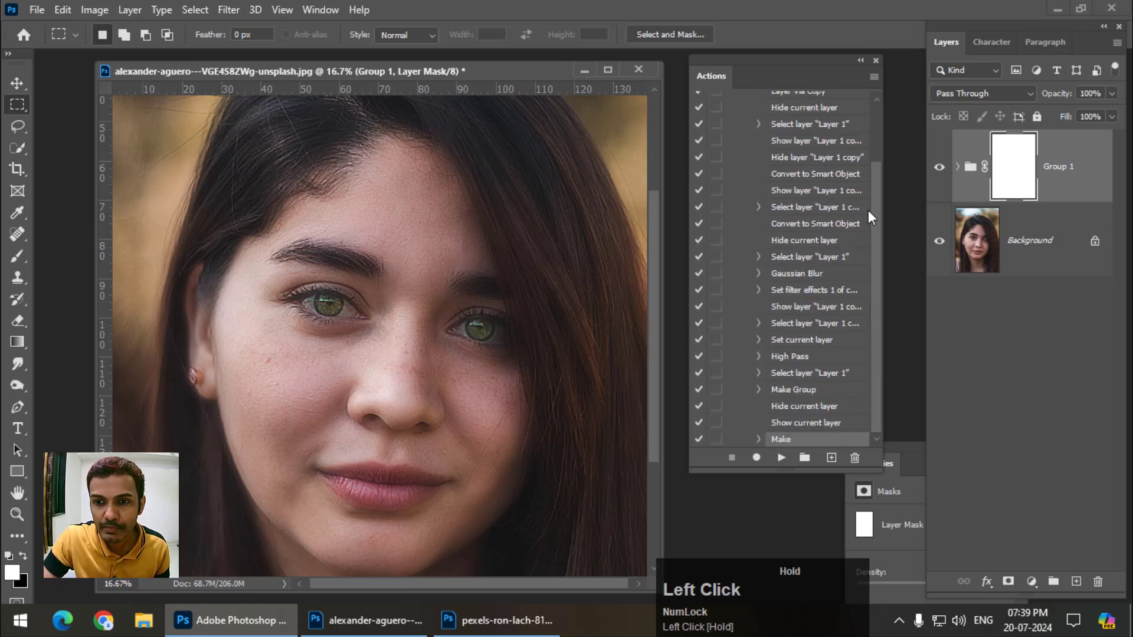
pyautogui.scroll(3, 868, 216)
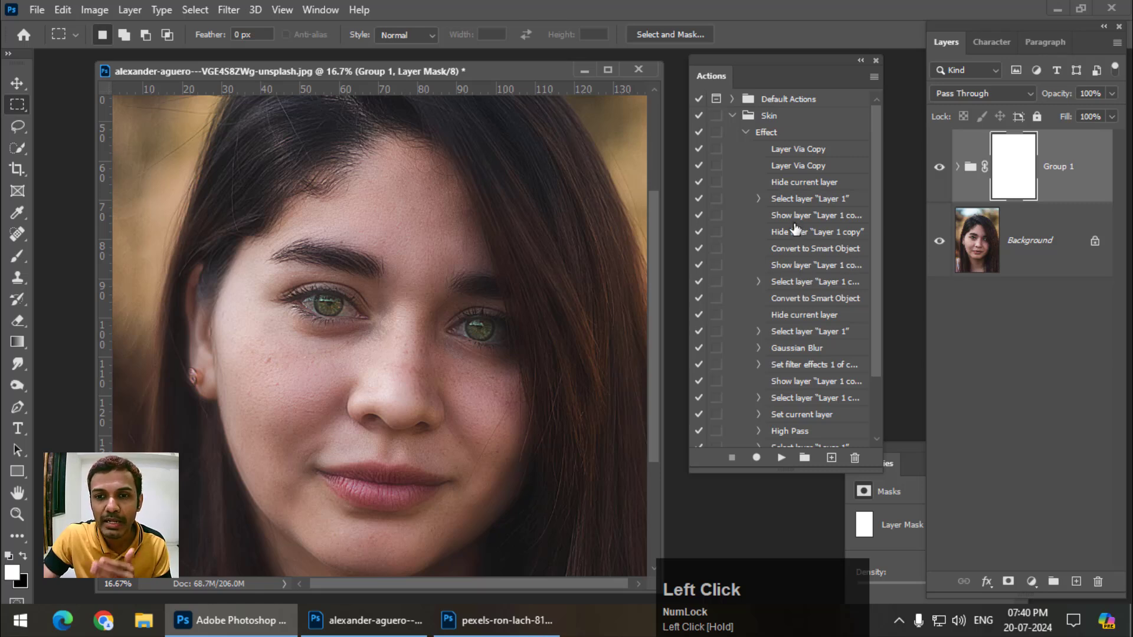
# Collapse the command list of the Effect action in the Skin set and select the action
pyautogui.click(746, 134)
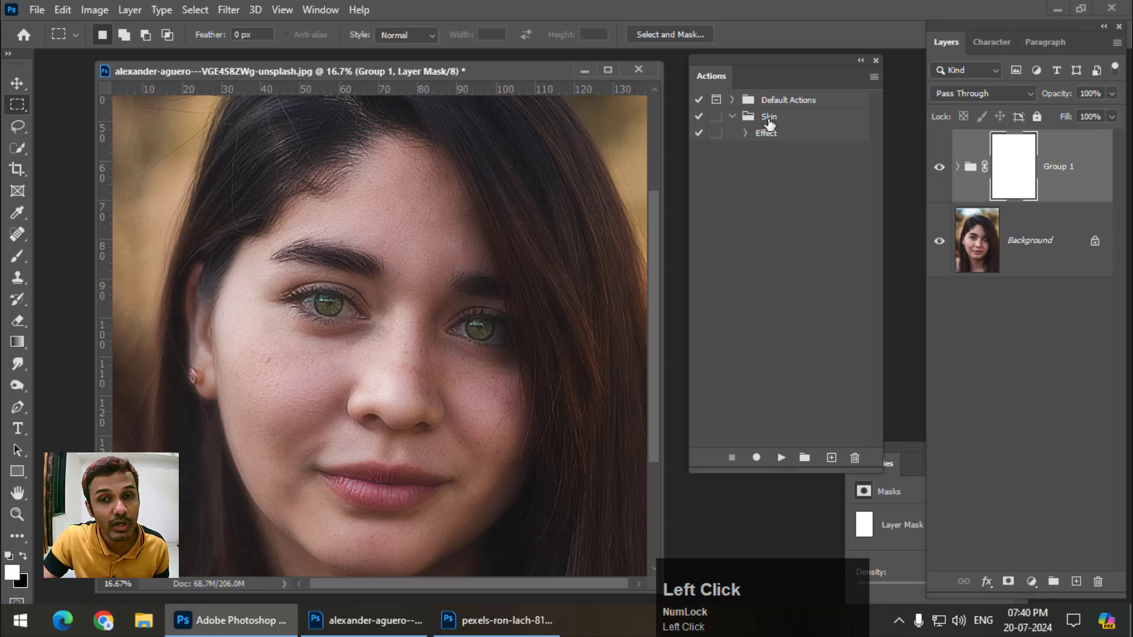
pyautogui.click(771, 135)
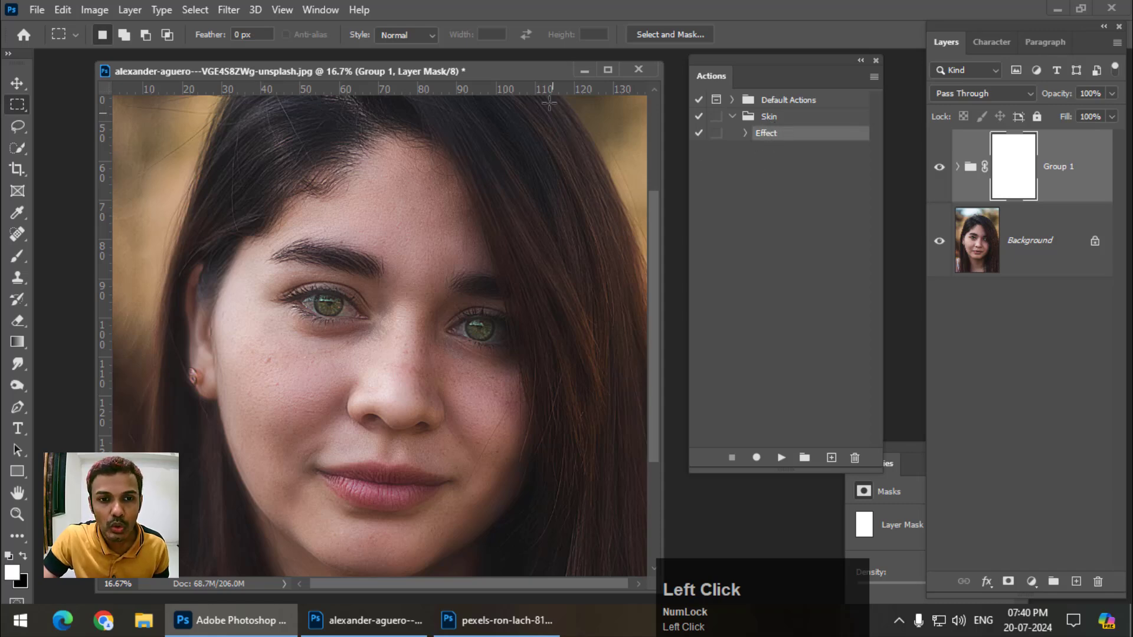
pyautogui.moveTo(521, 74)
pyautogui.mouseDown()
pyautogui.moveTo(507, 79)
pyautogui.moveTo(549, 88)
pyautogui.moveTo(523, 91)
pyautogui.mouseUp()
pyautogui.moveTo(366, 88); pyautogui.dragTo(398, 83)
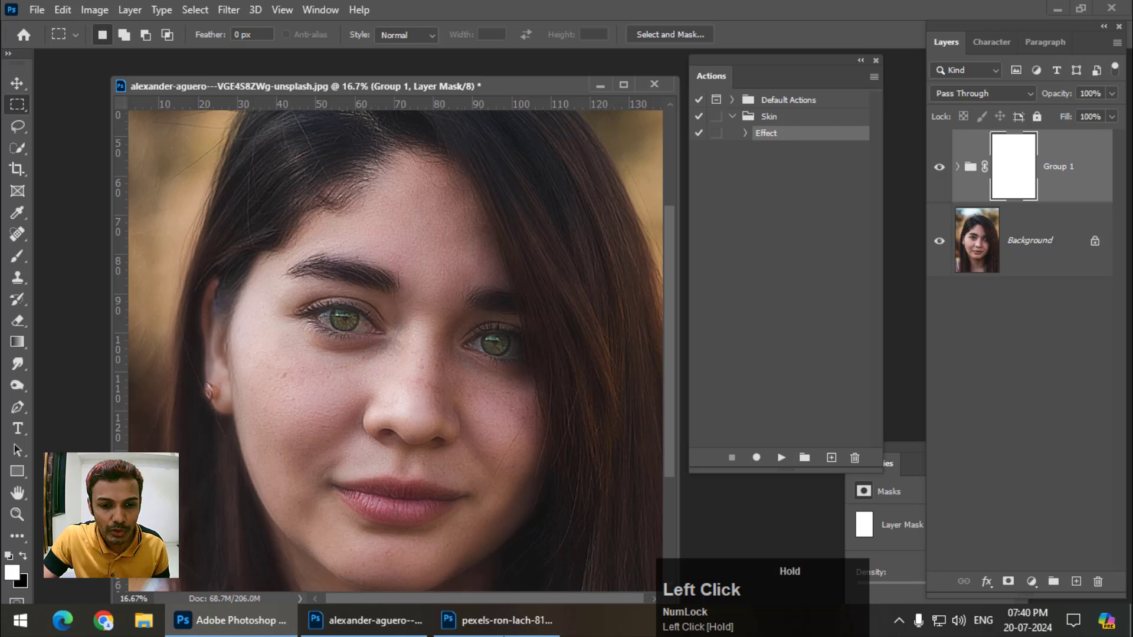
# Bring the pexels-ron-lach-8128677.jpg portrait forward in an enlarged window and play the Effect action on it
pyautogui.click(496, 620)
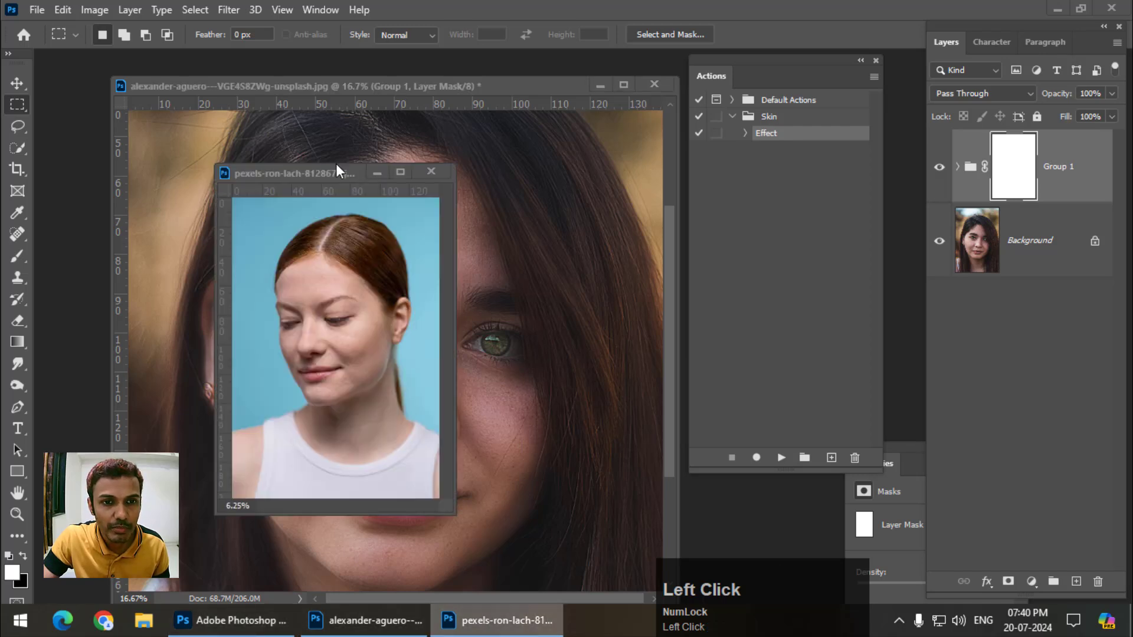
pyautogui.moveTo(340, 190); pyautogui.dragTo(310, 68)
pyautogui.click(518, 627)
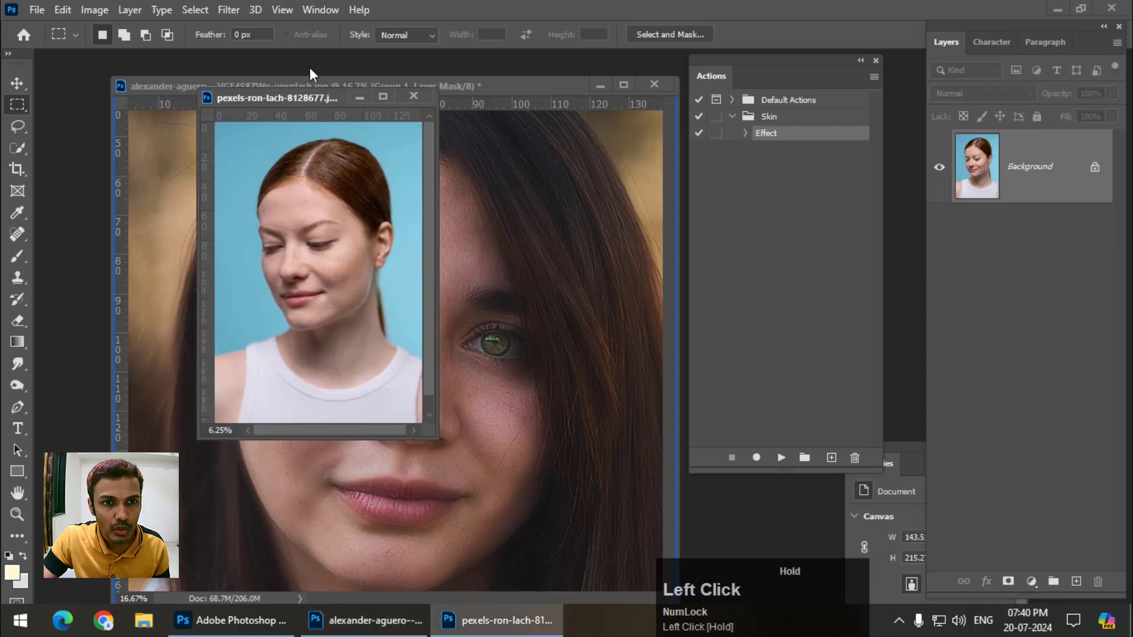
pyautogui.moveTo(437, 412); pyautogui.dragTo(647, 574)
pyautogui.hotkey('ctrl', '=')
pyautogui.hotkey('ctrl', '=')
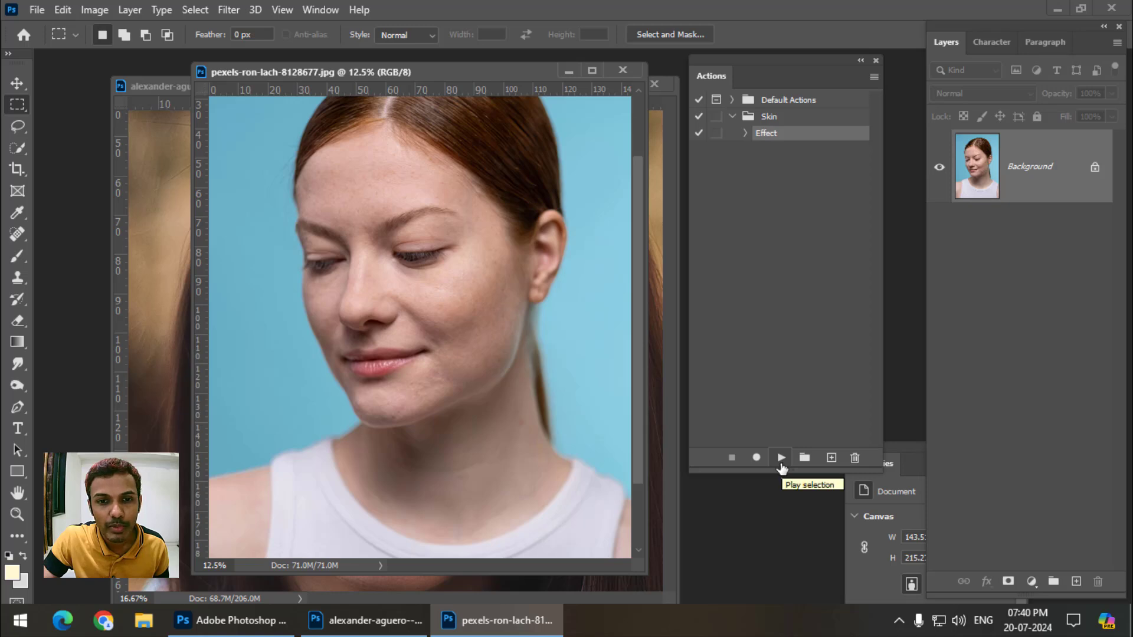
pyautogui.click(781, 460)
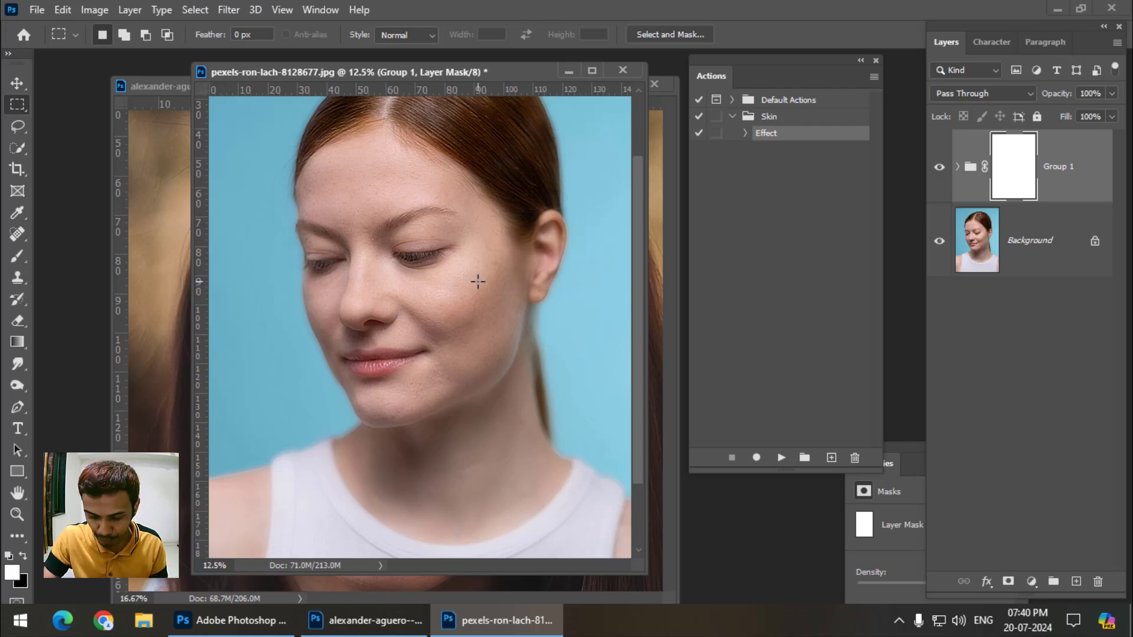
# Widen the portrait's document window and examine the smoothed facial skin at 25% zoom
pyautogui.hotkey('ctrl', '=')
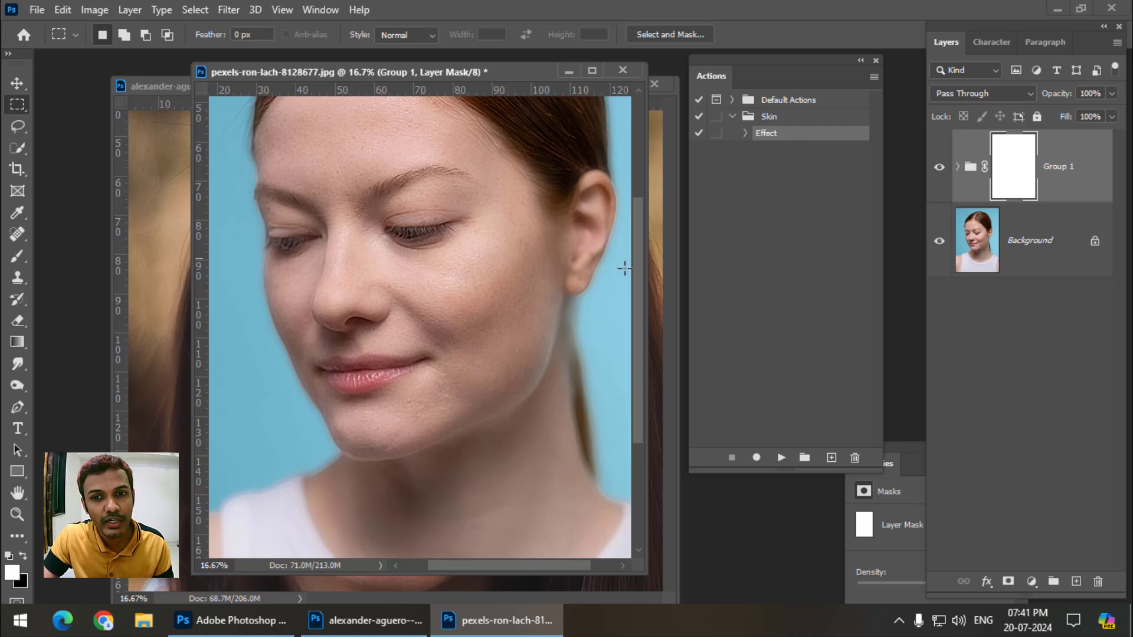
pyautogui.moveTo(649, 273); pyautogui.dragTo(679, 276)
pyautogui.scroll(1, 533, 267)
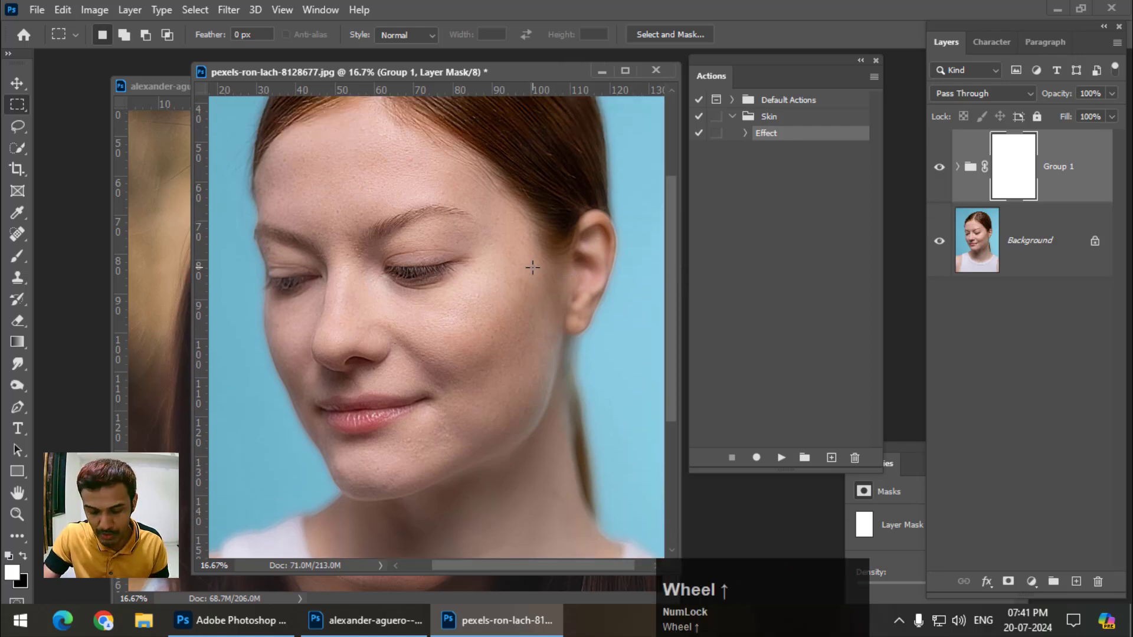
pyautogui.hotkey('ctrl', '=')
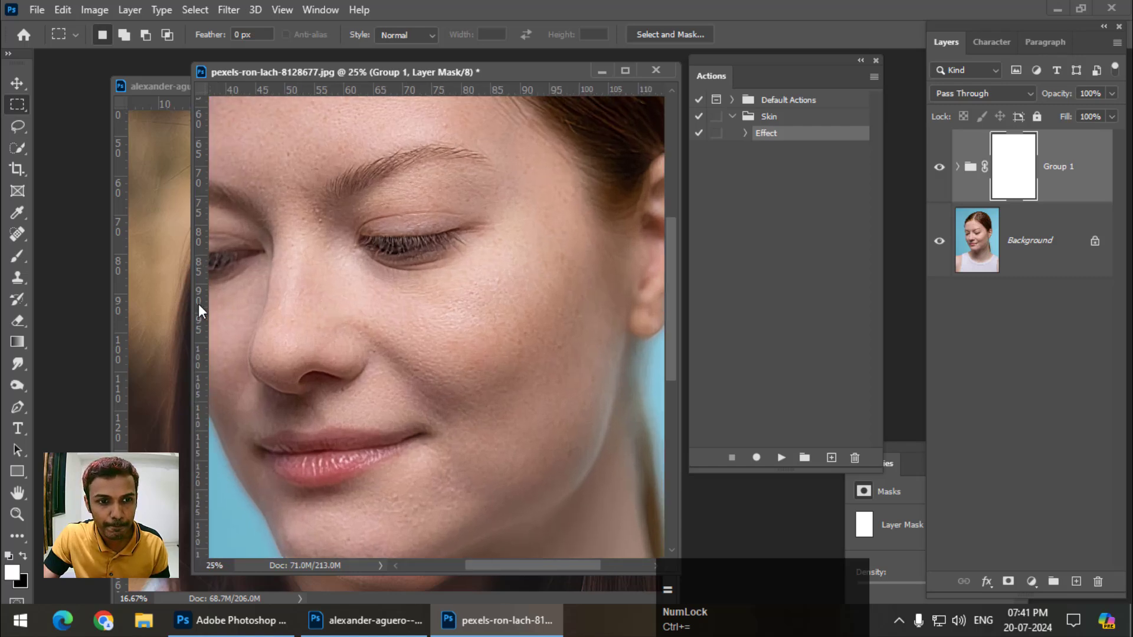
pyautogui.moveTo(195, 302); pyautogui.dragTo(121, 307)
pyautogui.press('space')
pyautogui.moveTo(372, 311); pyautogui.dragTo(398, 315)
# Try slightly different High Pass radii on Layer 1 copy inside Group 1, settling on 9.0 pixels
pyautogui.click(957, 167)
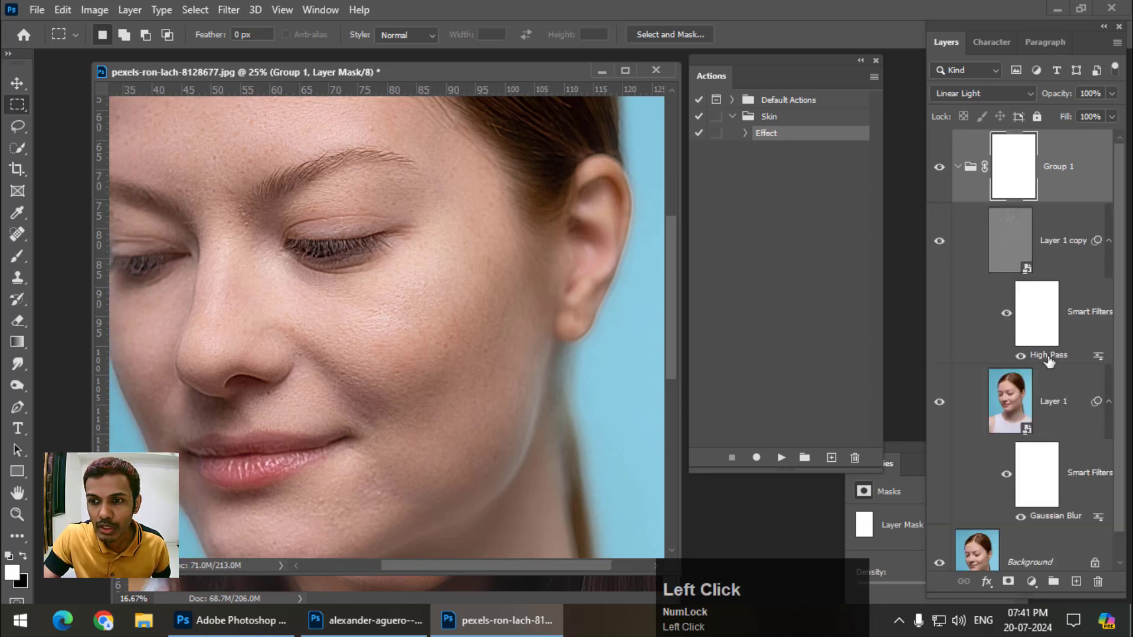
pyautogui.click(1048, 356)
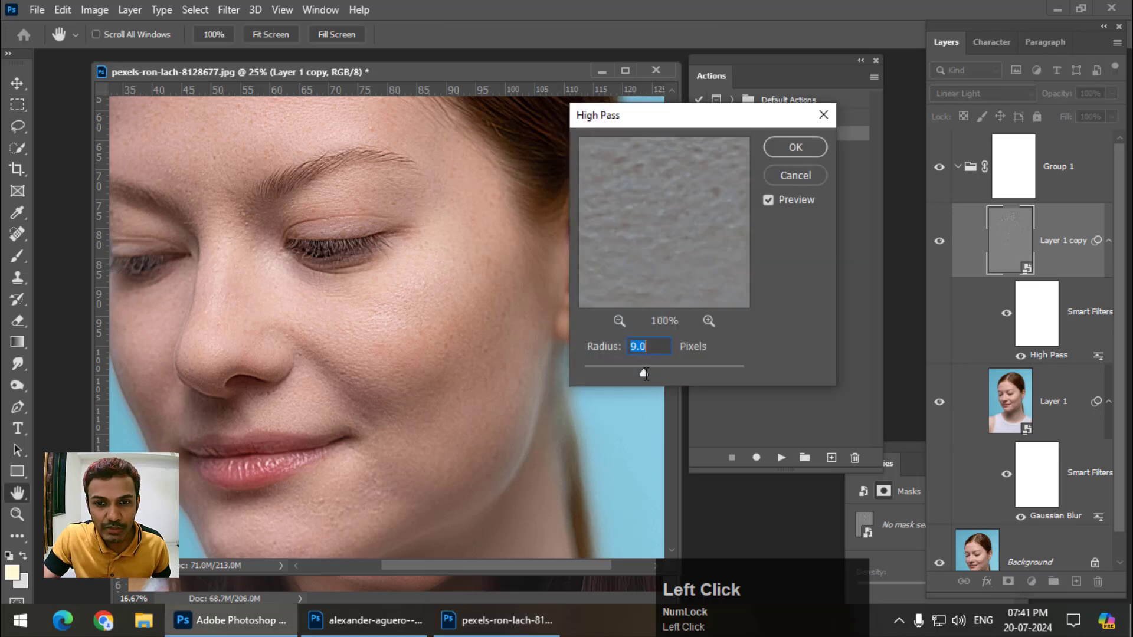
pyautogui.moveTo(645, 374); pyautogui.dragTo(642, 373)
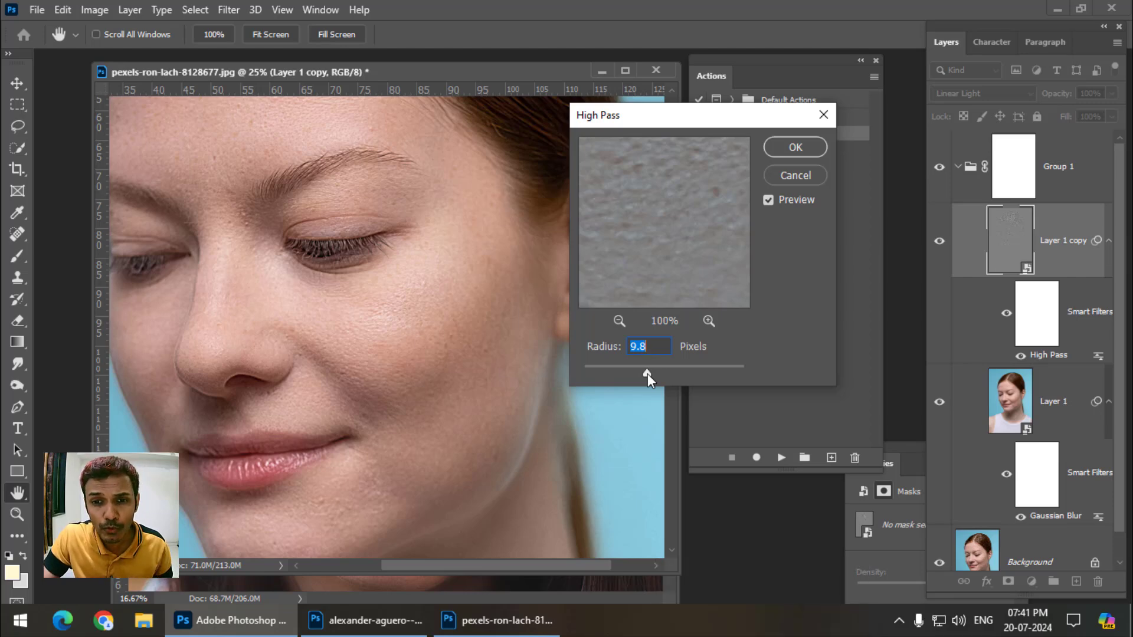
pyautogui.moveTo(647, 374); pyautogui.dragTo(643, 376)
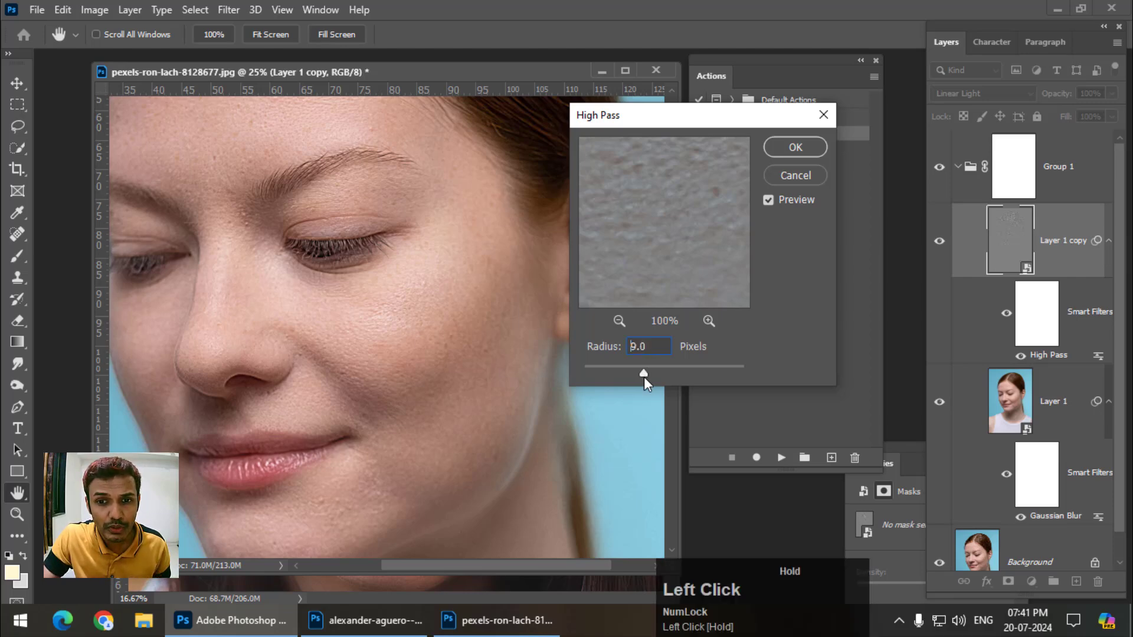
pyautogui.click(784, 148)
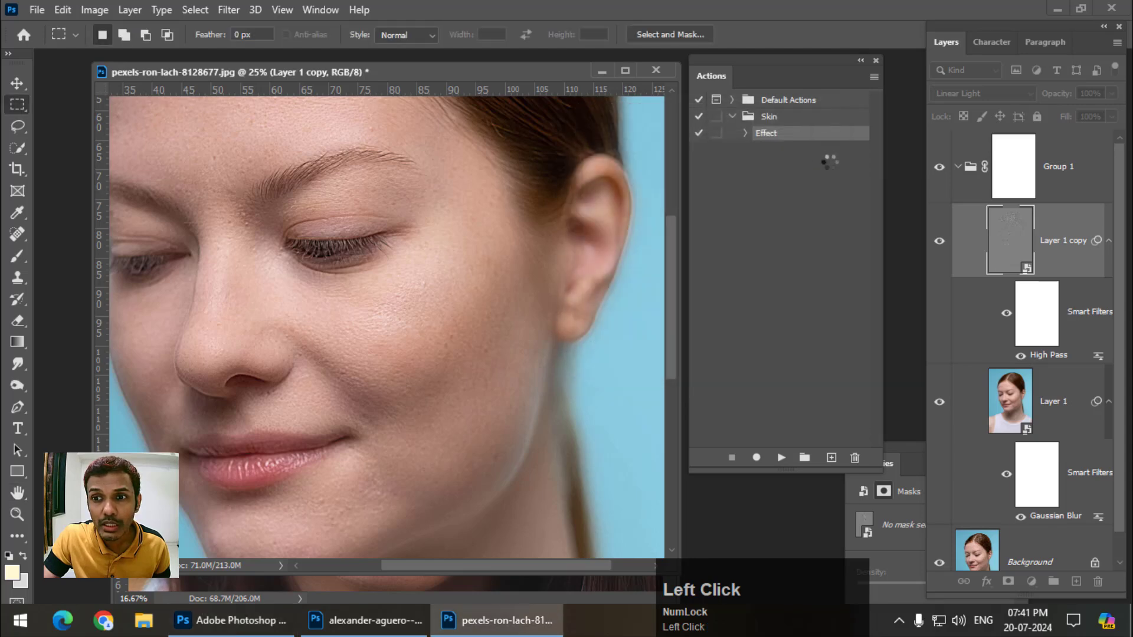
# Hide and show Group 1 to compare the second portrait's skin with and without the effect
pyautogui.click(939, 169)
pyautogui.click(939, 169)
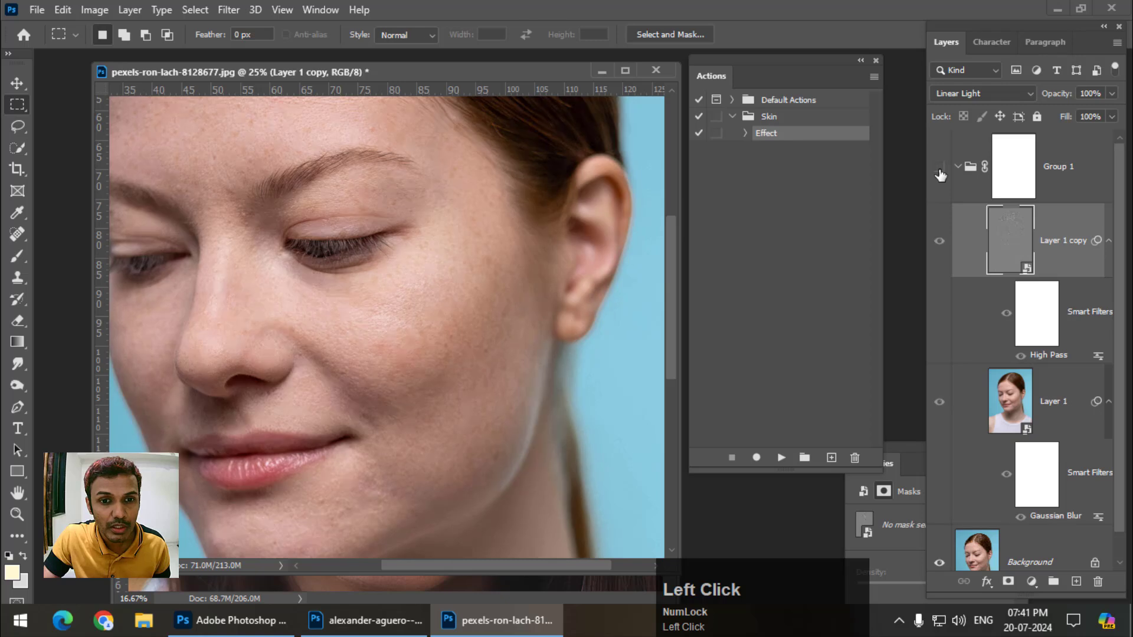
pyautogui.click(940, 169)
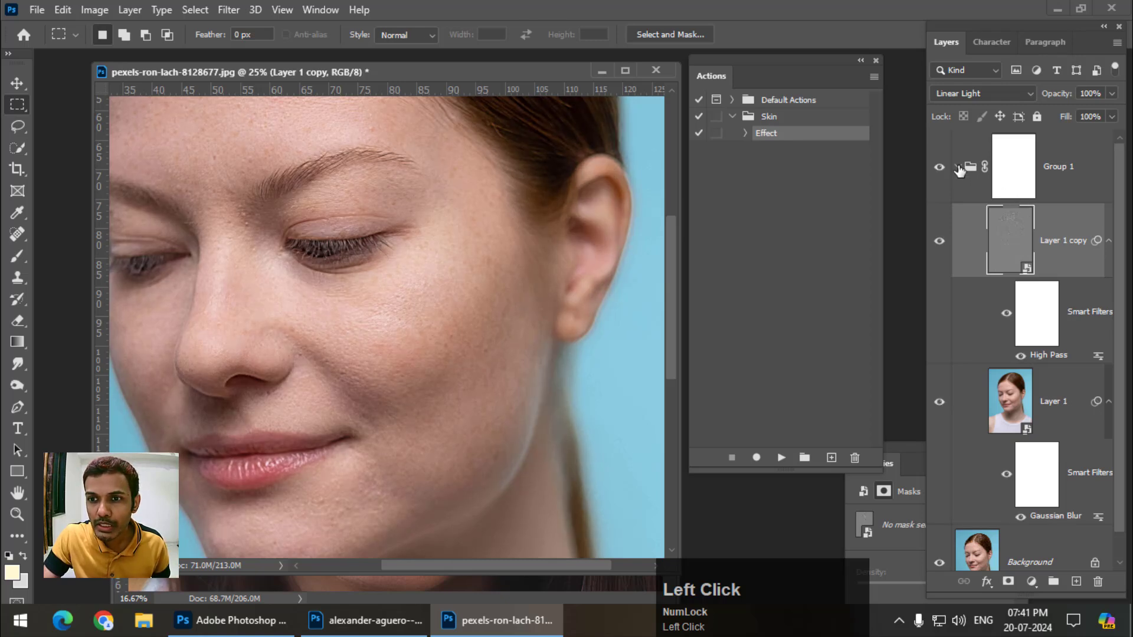
# Collapse Group 1 and fill its layer mask with black to hide the smoothing effect
pyautogui.click(958, 167)
pyautogui.click(1014, 166)
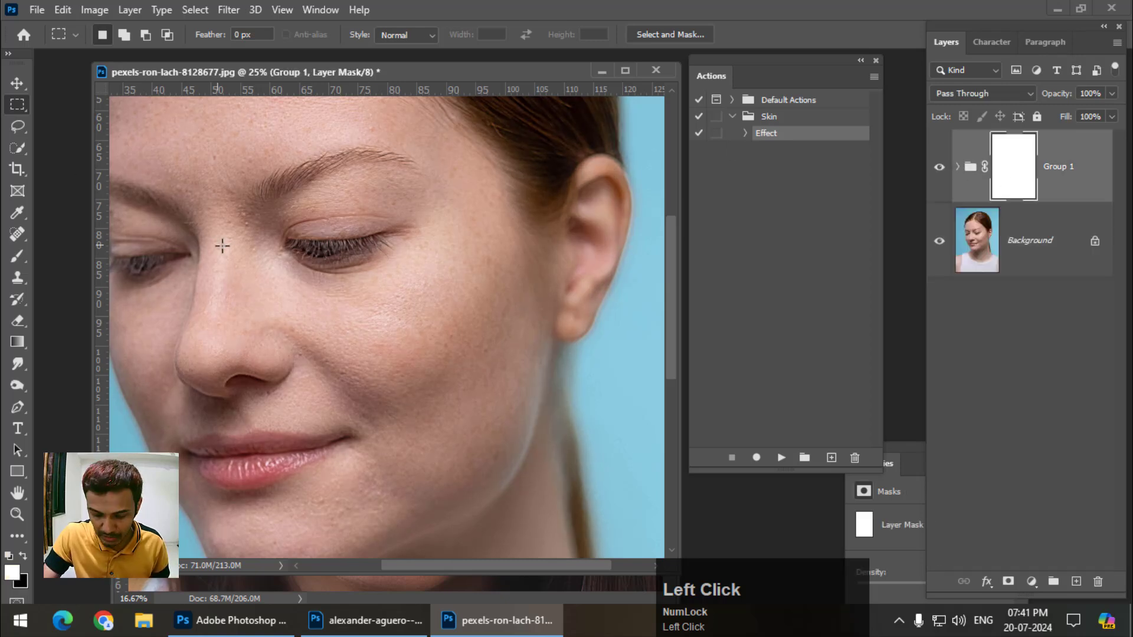
pyautogui.hotkey('ctrl', '-')
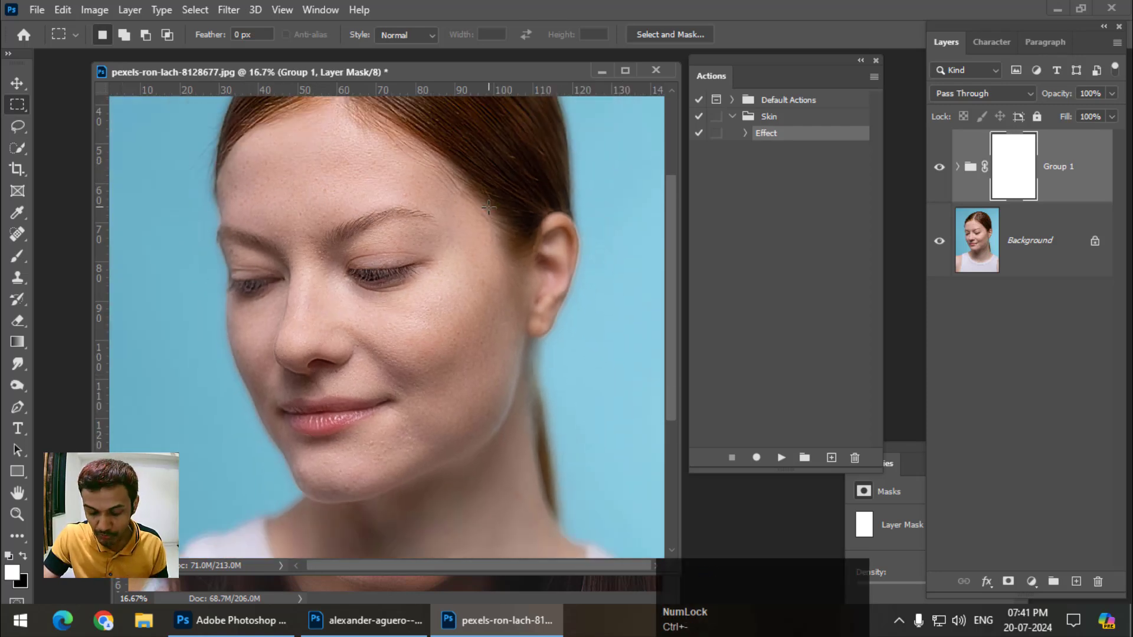
pyautogui.hotkey('ctrl', '=')
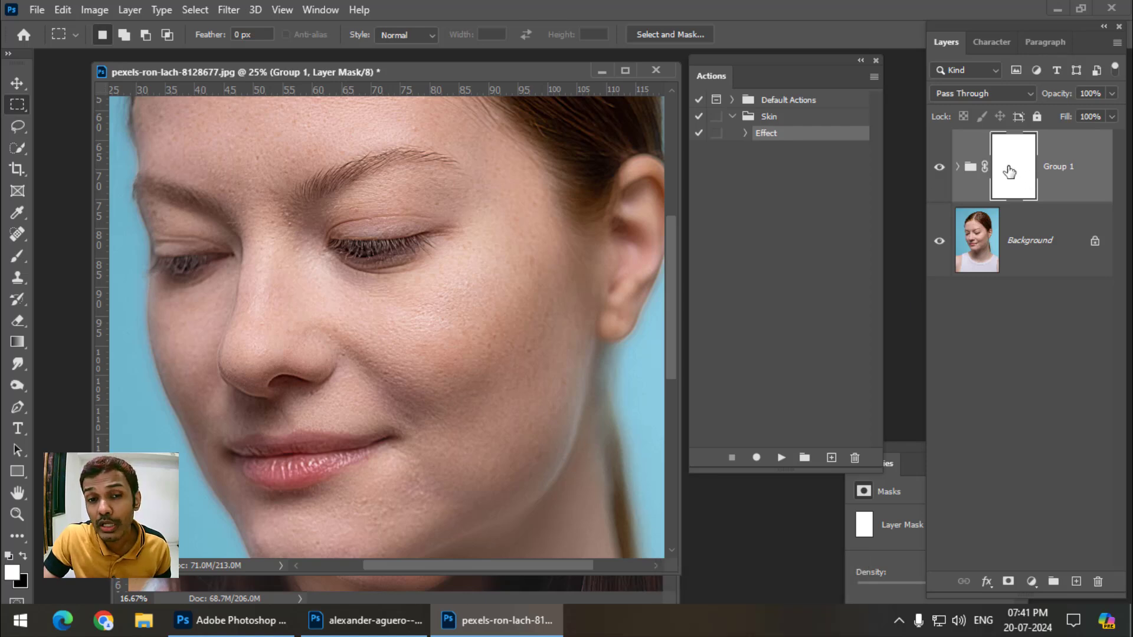
pyautogui.click(25, 555)
pyautogui.click(16, 260)
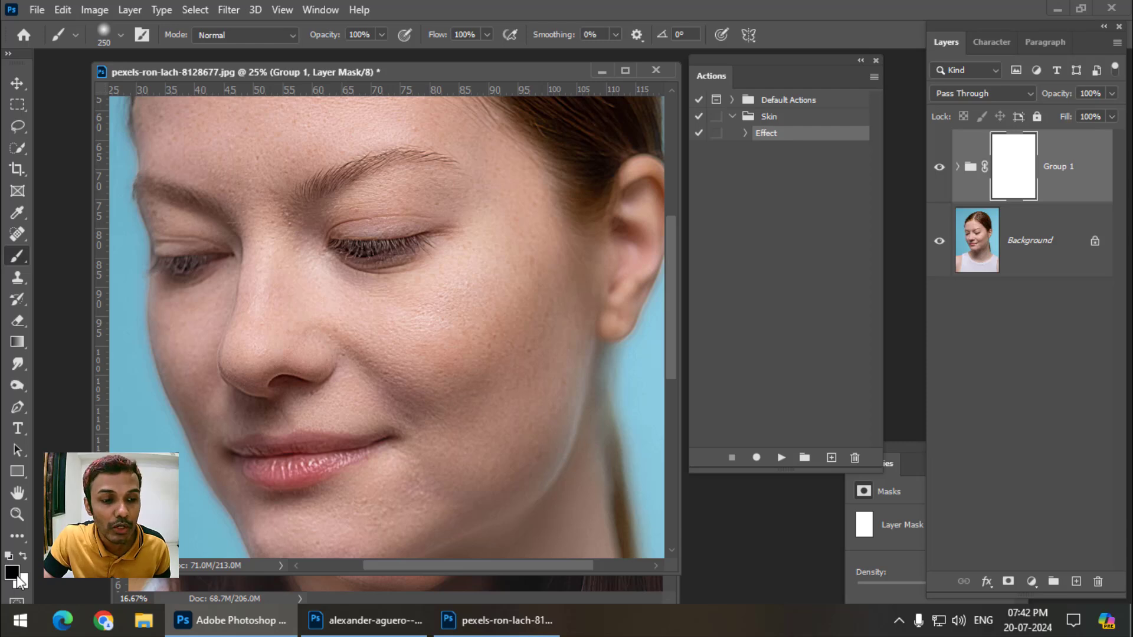
pyautogui.click(1006, 172)
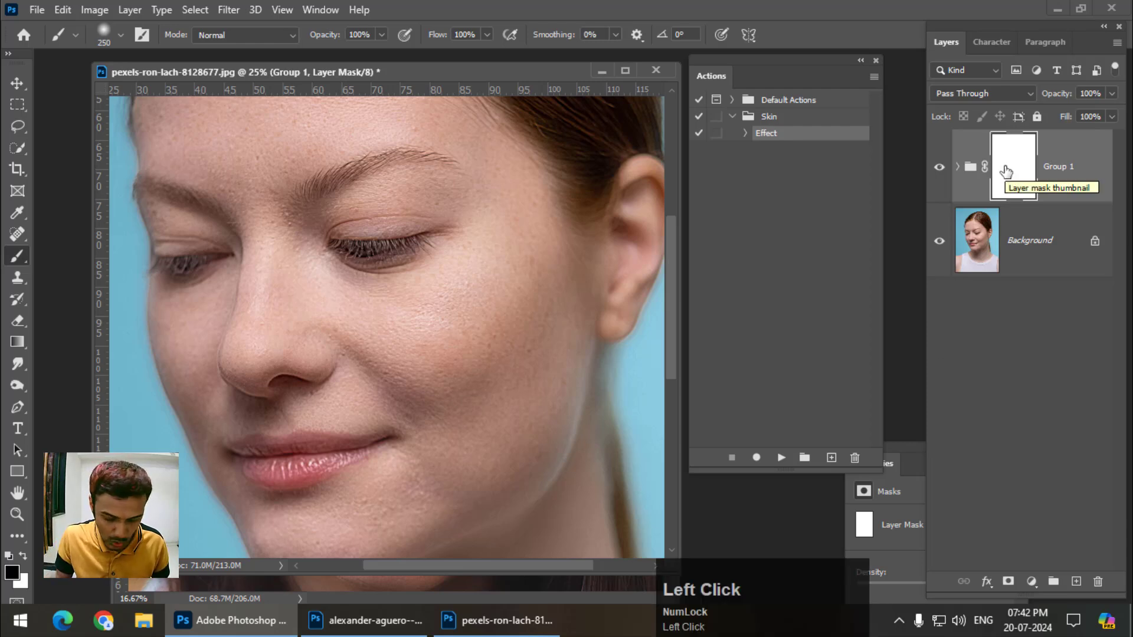
pyautogui.hotkey('alt', 'BackSpace')
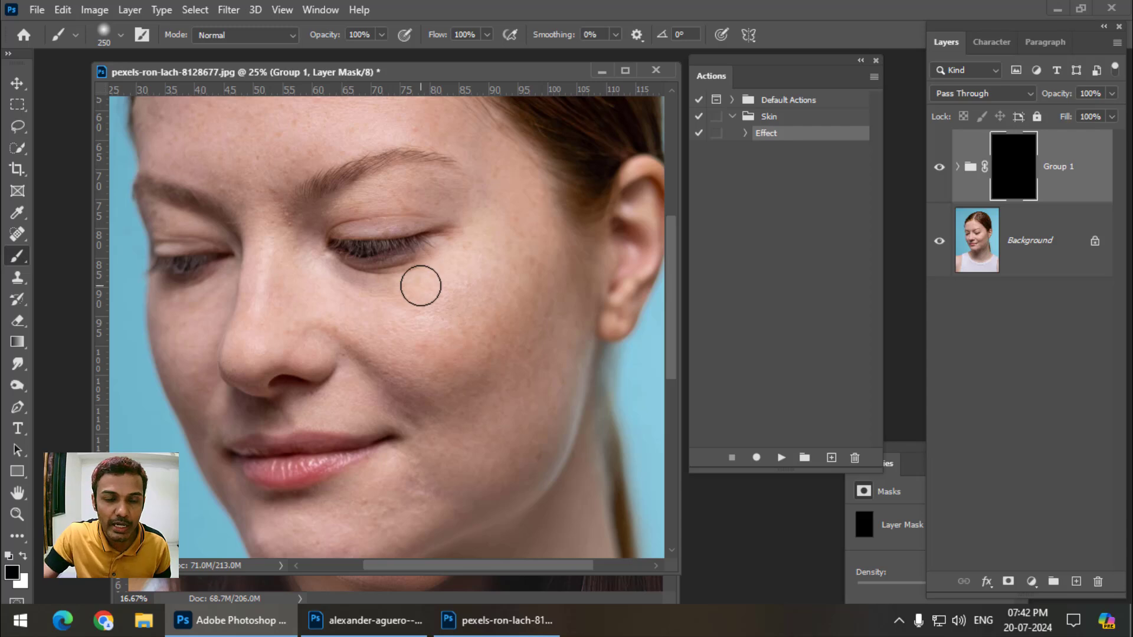
# Make white the foreground colour and choose the Brush tool with the Soft Round brush at 250 px and 0% hardness
pyautogui.scroll(3, 420, 285)
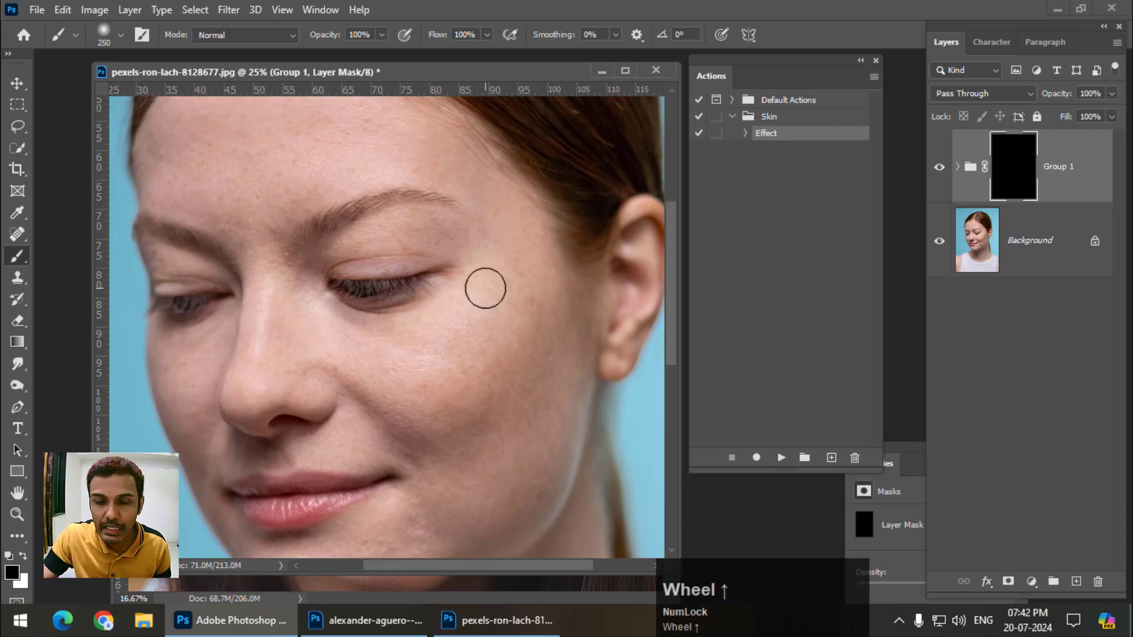
pyautogui.scroll(-3, 485, 288)
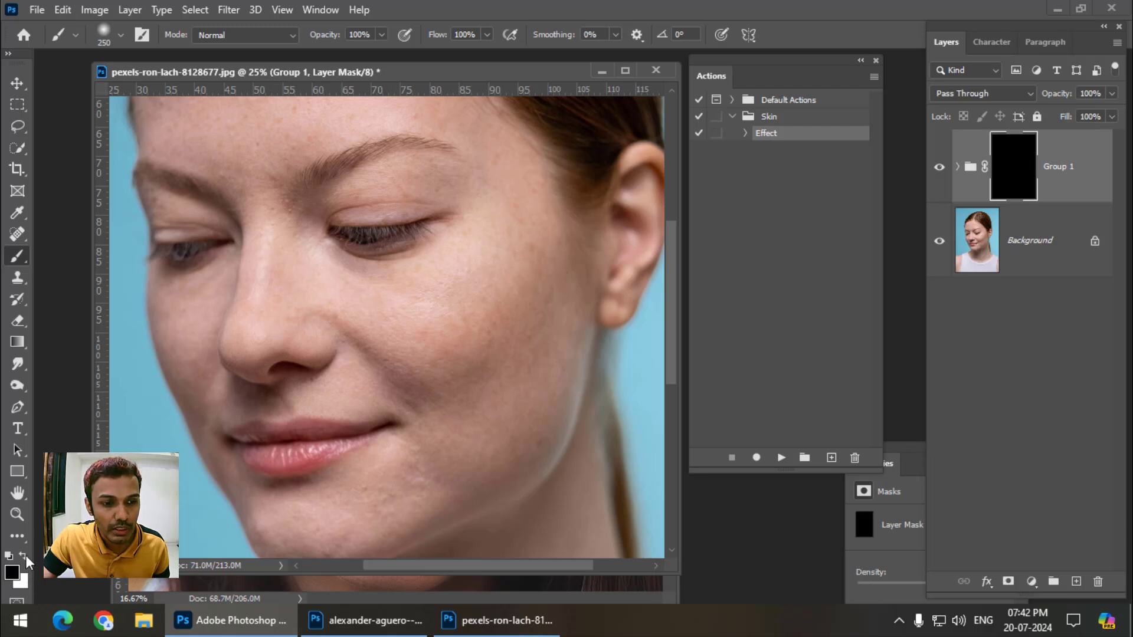
pyautogui.click(25, 557)
pyautogui.rightClick(18, 256)
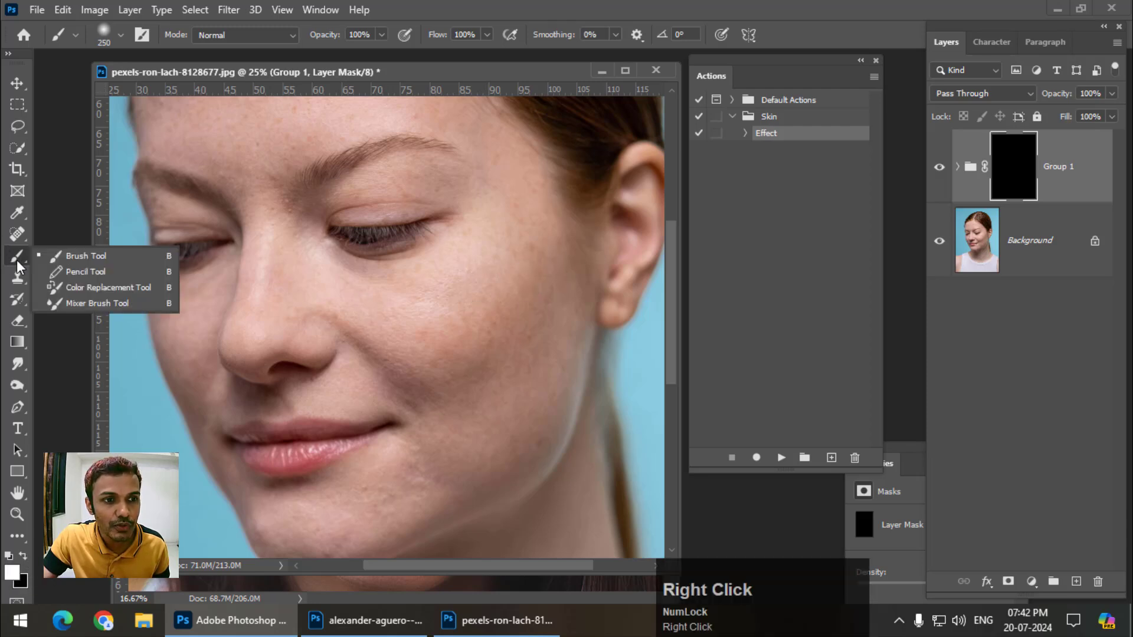
pyautogui.click(67, 257)
pyautogui.rightClick(362, 263)
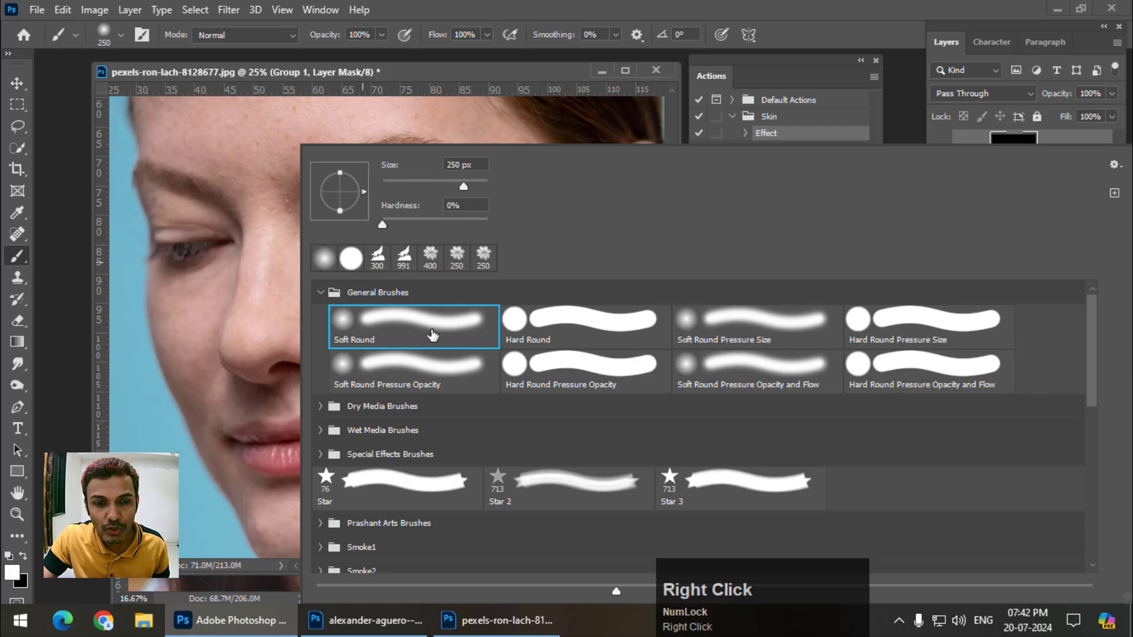
pyautogui.click(431, 332)
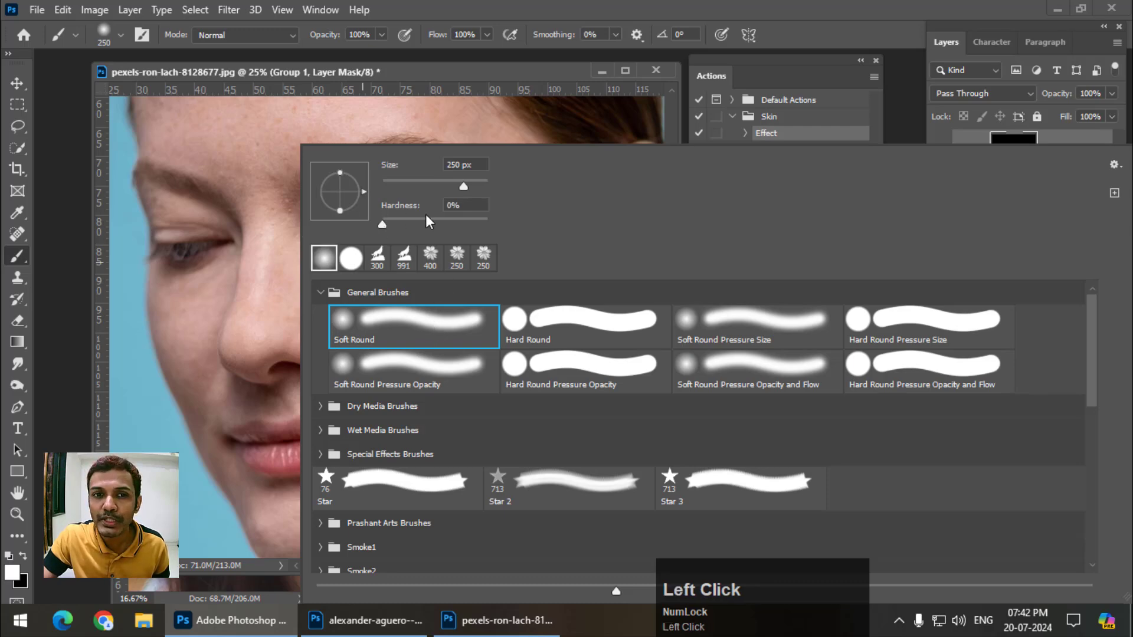
pyautogui.click(387, 70)
# Enlarge the brush to 400 px and paint white on the group's mask over the cheek below the eye and beside the nose
pyautogui.scroll(1, 497, 286)
pyautogui.scroll(1, 498, 286)
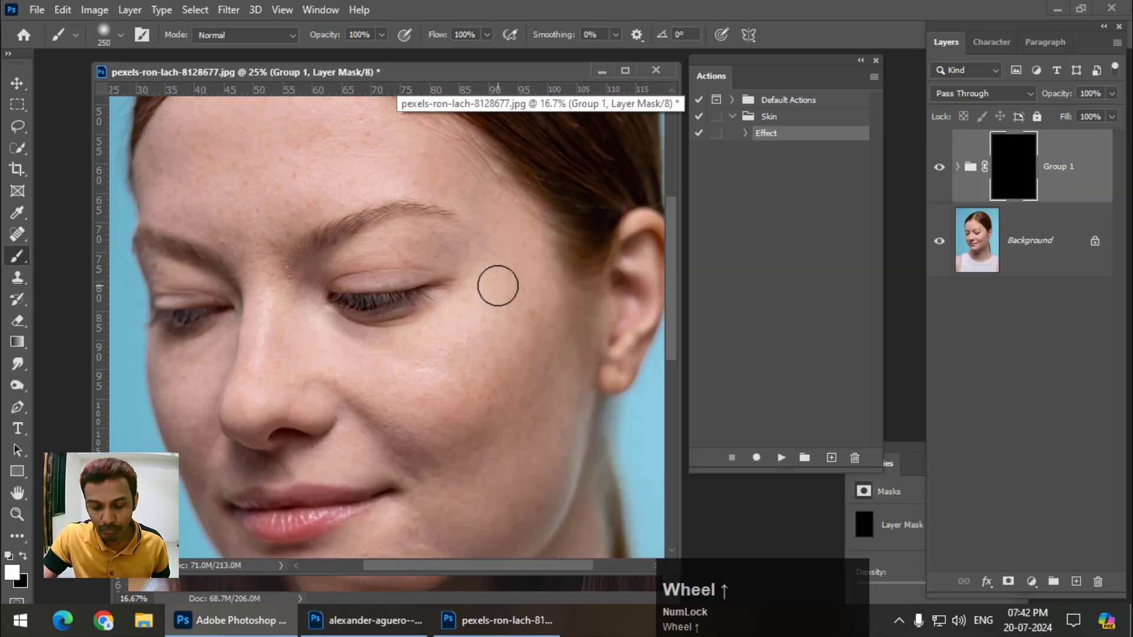
pyautogui.scroll(-2, 427, 329)
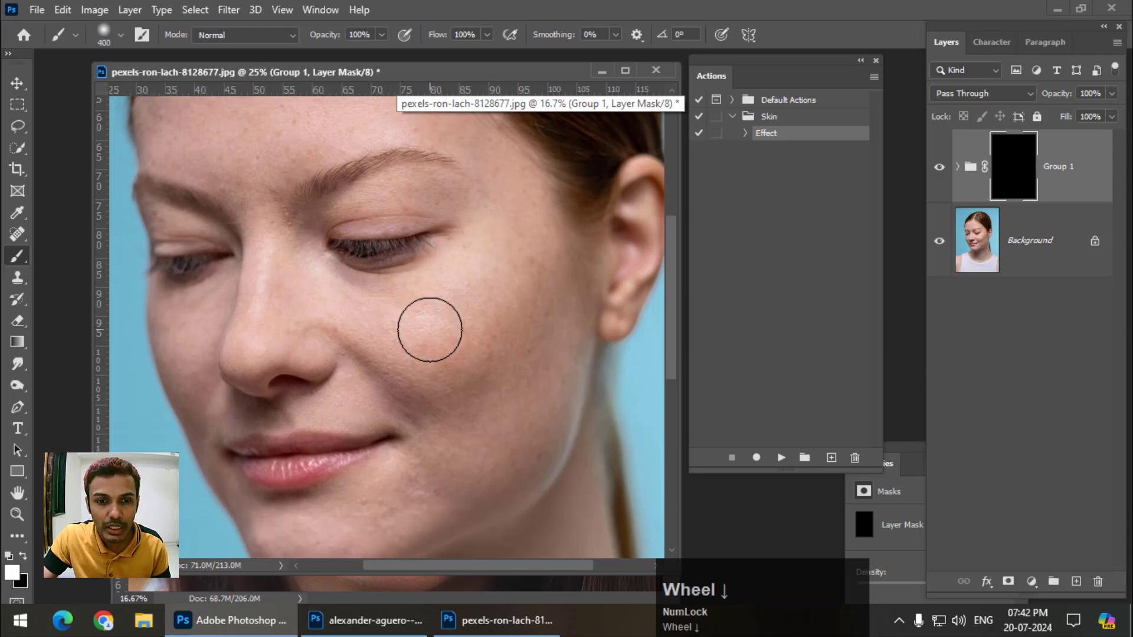
pyautogui.press('[')
pyautogui.press(']')
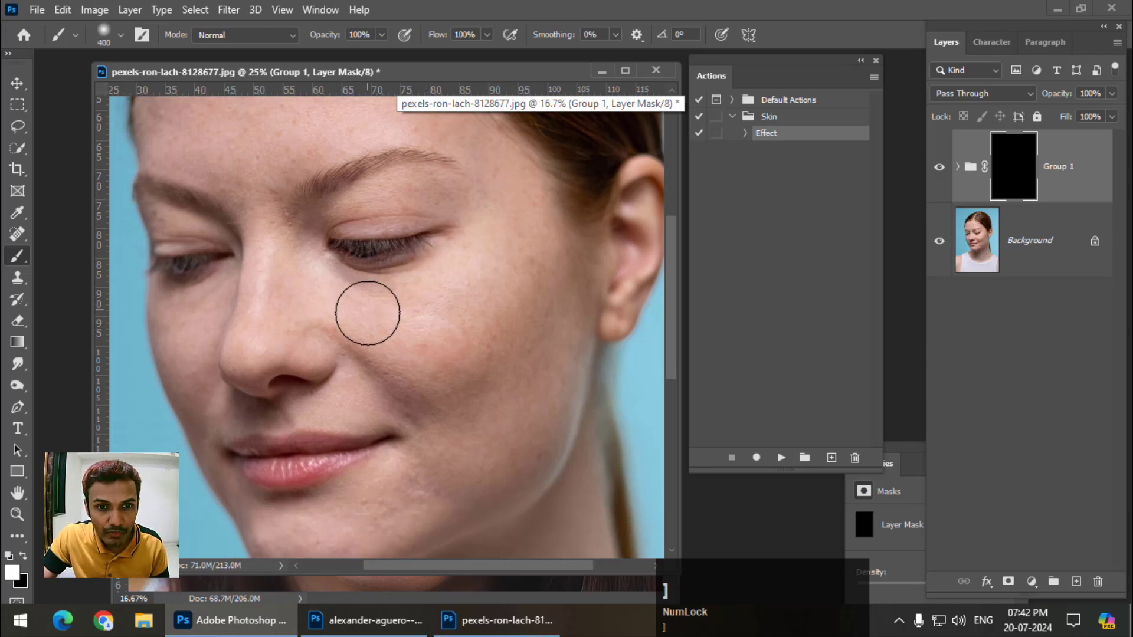
pyautogui.moveTo(414, 318)
pyautogui.mouseDown()
pyautogui.moveTo(466, 325)
pyautogui.moveTo(499, 295)
pyautogui.moveTo(450, 435)
pyautogui.moveTo(488, 440)
pyautogui.moveTo(352, 313)
pyautogui.moveTo(272, 338)
pyautogui.moveTo(303, 307)
pyautogui.mouseUp()
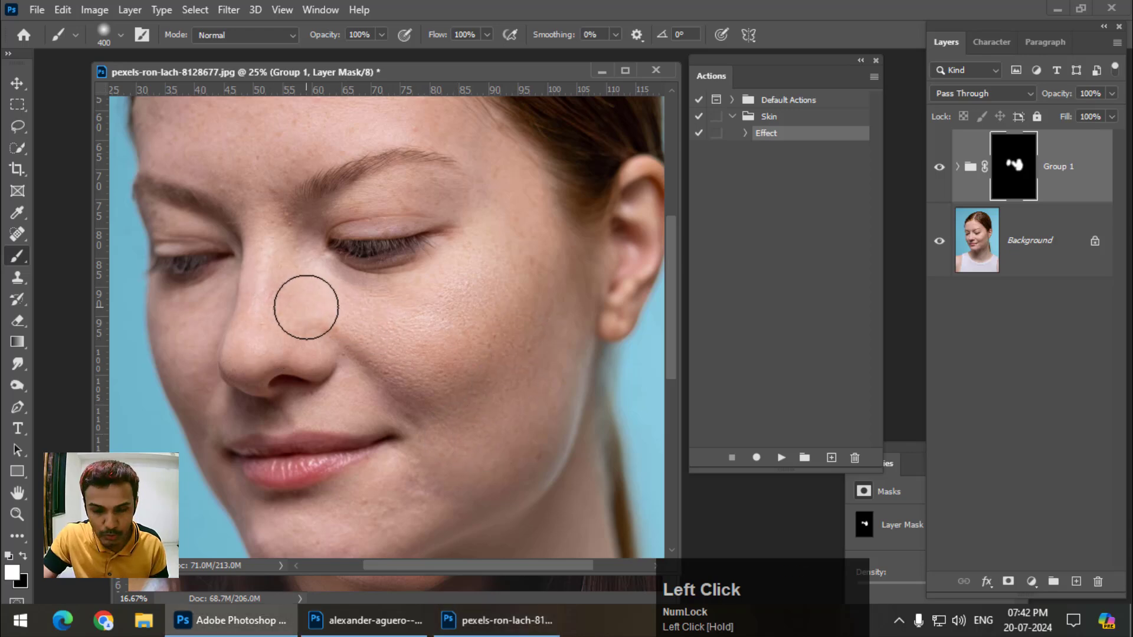
# Reduce the brush size and paint white on the group's mask over the lower cheek and nose
pyautogui.hotkey('ctrl', '=')
pyautogui.scroll(-1, 383, 314)
pyautogui.scroll(-3, 449, 360)
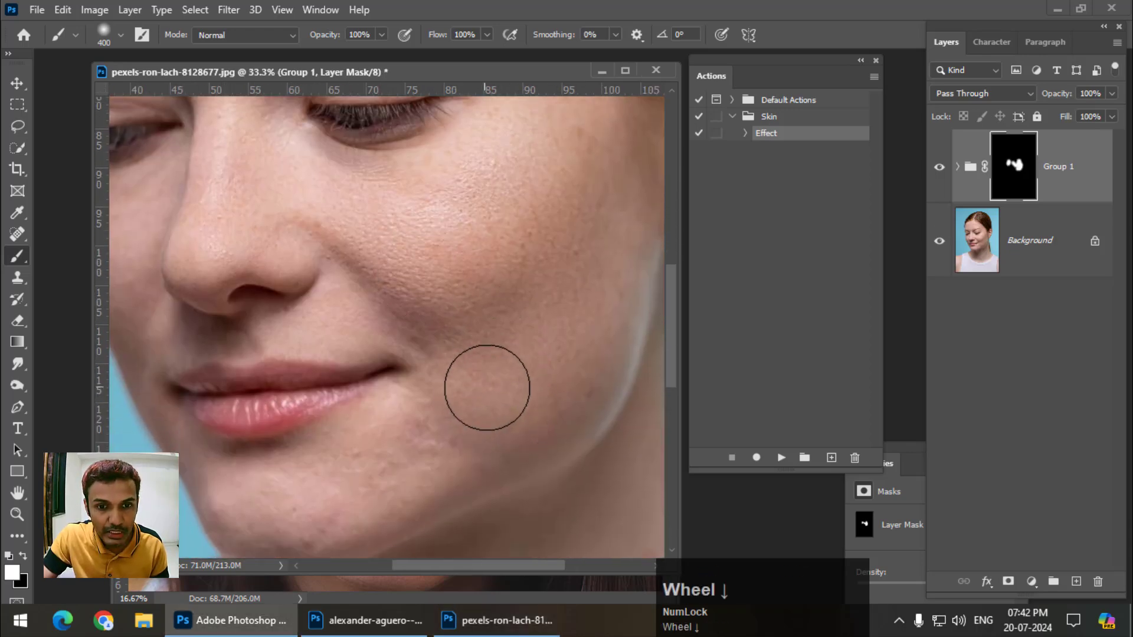
pyautogui.press('[')
pyautogui.moveTo(562, 378)
pyautogui.mouseDown()
pyautogui.moveTo(385, 492)
pyautogui.moveTo(533, 379)
pyautogui.moveTo(478, 306)
pyautogui.moveTo(344, 311)
pyautogui.moveTo(341, 326)
pyautogui.moveTo(380, 321)
pyautogui.mouseUp()
pyautogui.scroll(1, 306, 302)
pyautogui.moveTo(251, 289)
pyautogui.mouseDown()
pyautogui.moveTo(306, 405)
pyautogui.moveTo(399, 407)
pyautogui.moveTo(342, 354)
pyautogui.mouseUp()
# Set the brush to 250 px and paint white on the group's mask over the skin around the mouth and chin
pyautogui.press('space')
pyautogui.moveTo(253, 253)
pyautogui.mouseDown()
pyautogui.moveTo(258, 291)
pyautogui.moveTo(444, 456)
pyautogui.mouseUp()
pyautogui.press('[')
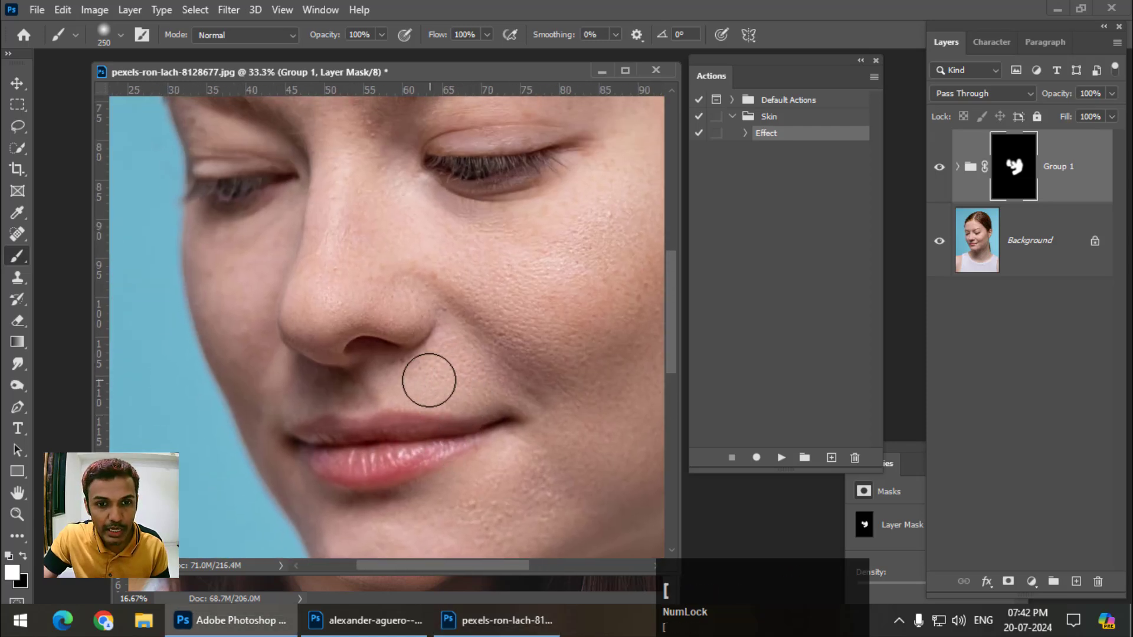
pyautogui.moveTo(468, 385)
pyautogui.mouseDown()
pyautogui.moveTo(408, 389)
pyautogui.moveTo(480, 389)
pyautogui.moveTo(335, 311)
pyautogui.moveTo(318, 333)
pyautogui.moveTo(352, 167)
pyautogui.moveTo(259, 254)
pyautogui.moveTo(233, 325)
pyautogui.moveTo(261, 244)
pyautogui.moveTo(297, 206)
pyautogui.moveTo(494, 353)
pyautogui.moveTo(447, 379)
pyautogui.moveTo(452, 334)
pyautogui.moveTo(507, 412)
pyautogui.moveTo(517, 460)
pyautogui.moveTo(529, 457)
pyautogui.moveTo(383, 511)
pyautogui.moveTo(533, 421)
pyautogui.moveTo(458, 473)
pyautogui.moveTo(477, 528)
pyautogui.moveTo(648, 417)
pyautogui.moveTo(549, 405)
pyautogui.moveTo(423, 510)
pyautogui.mouseUp()
pyautogui.press('[')
pyautogui.press(']')
# Enlarge the brush to 300 px and paint white on the group's mask over the skin beside the outer eye corner
pyautogui.scroll(-1, 519, 458)
pyautogui.press(']')
pyautogui.press('space')
pyautogui.moveTo(520, 230); pyautogui.dragTo(520, 226)
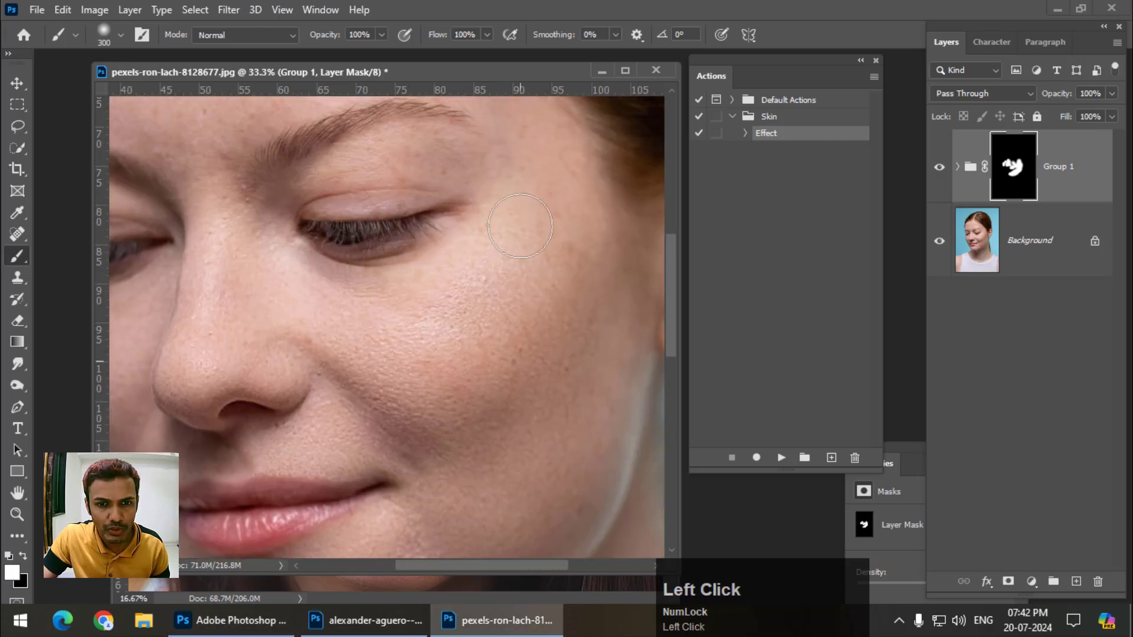
# Reduce the brush to 200 px, then enlarge it slightly while painting white on the mask over the upper eyelid and the skin below the brow
pyautogui.press('space')
pyautogui.moveTo(435, 323)
pyautogui.mouseDown()
pyautogui.moveTo(518, 423)
pyautogui.moveTo(532, 417)
pyautogui.moveTo(398, 396)
pyautogui.mouseUp()
pyautogui.press('[')
pyautogui.press('[')
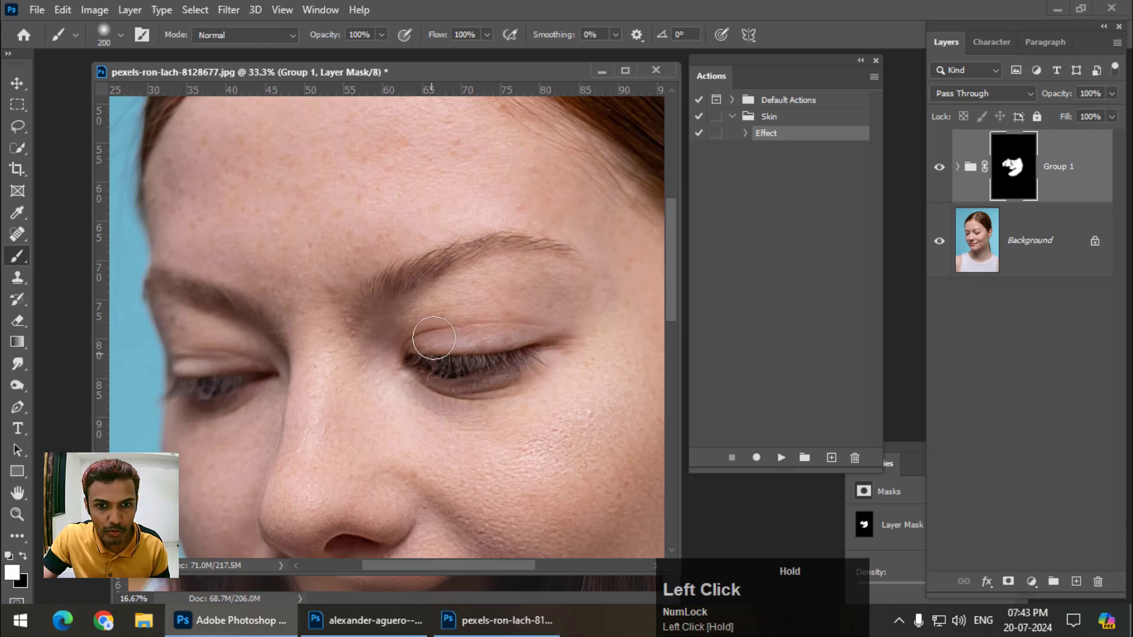
pyautogui.press(']')
pyautogui.moveTo(422, 306)
pyautogui.mouseDown()
pyautogui.moveTo(568, 290)
pyautogui.moveTo(412, 323)
pyautogui.moveTo(389, 277)
pyautogui.mouseUp()
# Paint white on the group's mask across the forehead with a larger brush, finishing along the eyebrow at 250 px
pyautogui.scroll(1, 390, 277)
pyautogui.press(']')
pyautogui.press(']')
pyautogui.moveTo(488, 167)
pyautogui.mouseDown()
pyautogui.moveTo(396, 127)
pyautogui.moveTo(257, 169)
pyautogui.moveTo(225, 225)
pyautogui.moveTo(192, 194)
pyautogui.moveTo(256, 149)
pyautogui.moveTo(229, 231)
pyautogui.moveTo(398, 216)
pyautogui.moveTo(528, 184)
pyautogui.moveTo(634, 282)
pyautogui.moveTo(634, 300)
pyautogui.moveTo(558, 331)
pyautogui.moveTo(419, 321)
pyautogui.mouseUp()
pyautogui.press('[')
pyautogui.press('[')
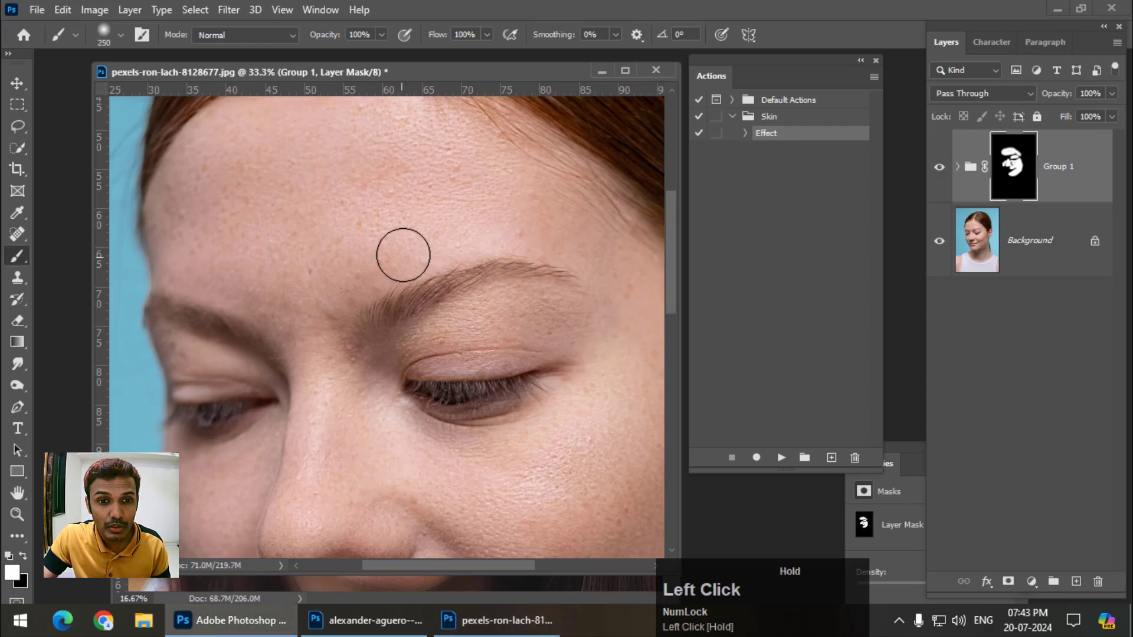
pyautogui.moveTo(404, 256)
pyautogui.mouseDown()
pyautogui.moveTo(311, 308)
pyautogui.moveTo(326, 287)
pyautogui.moveTo(324, 321)
pyautogui.moveTo(480, 286)
pyautogui.moveTo(536, 260)
pyautogui.mouseUp()
# Set the brush to 300 px and paint white on the group's mask over the temple, outer cheek and under-eye skin
pyautogui.scroll(-1, 327, 288)
pyautogui.press(']')
pyautogui.scroll(-1, 536, 259)
pyautogui.moveTo(619, 331)
pyautogui.mouseDown()
pyautogui.moveTo(620, 354)
pyautogui.moveTo(665, 303)
pyautogui.moveTo(565, 382)
pyautogui.moveTo(458, 367)
pyautogui.moveTo(588, 382)
pyautogui.mouseUp()
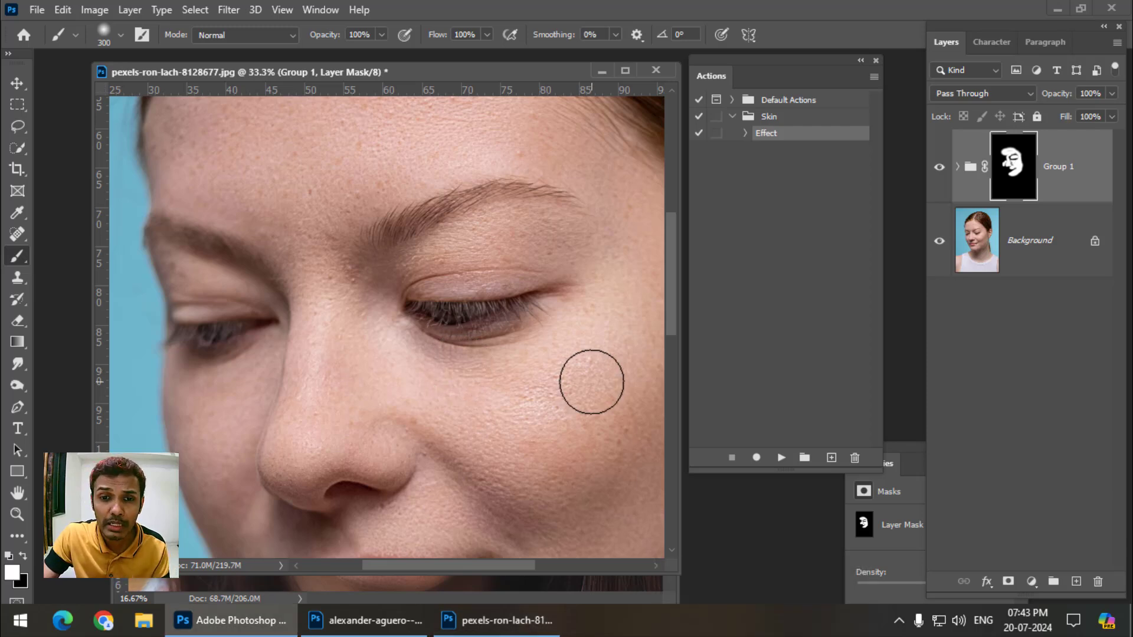
pyautogui.moveTo(508, 362)
pyautogui.mouseDown()
pyautogui.moveTo(605, 310)
pyautogui.moveTo(617, 283)
pyautogui.moveTo(621, 387)
pyautogui.moveTo(624, 373)
pyautogui.moveTo(502, 353)
pyautogui.moveTo(558, 334)
pyautogui.moveTo(337, 360)
pyautogui.moveTo(315, 316)
pyautogui.moveTo(316, 416)
pyautogui.moveTo(350, 442)
pyautogui.moveTo(383, 452)
pyautogui.moveTo(405, 438)
pyautogui.moveTo(408, 390)
pyautogui.moveTo(547, 390)
pyautogui.mouseUp()
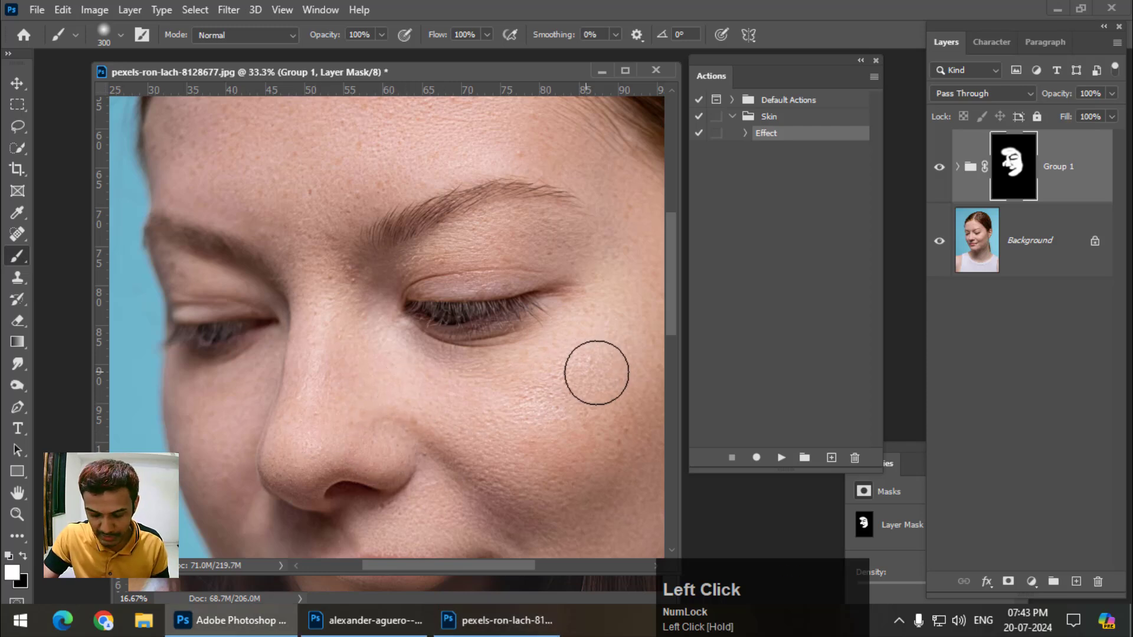
# View the whole face and toggle Group 1's visibility to compare the portrait with and without the skin smoothing
pyautogui.hotkey('ctrl', '-')
pyautogui.hotkey('ctrl', '-')
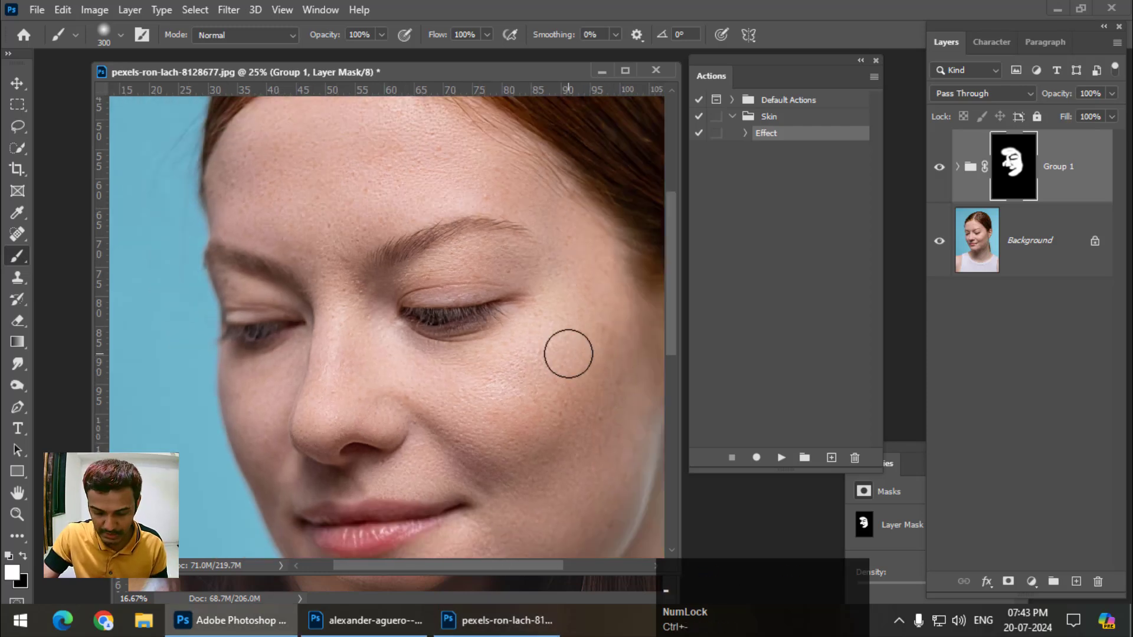
pyautogui.hotkey('ctrl', '-')
pyautogui.hotkey('ctrl', '+')
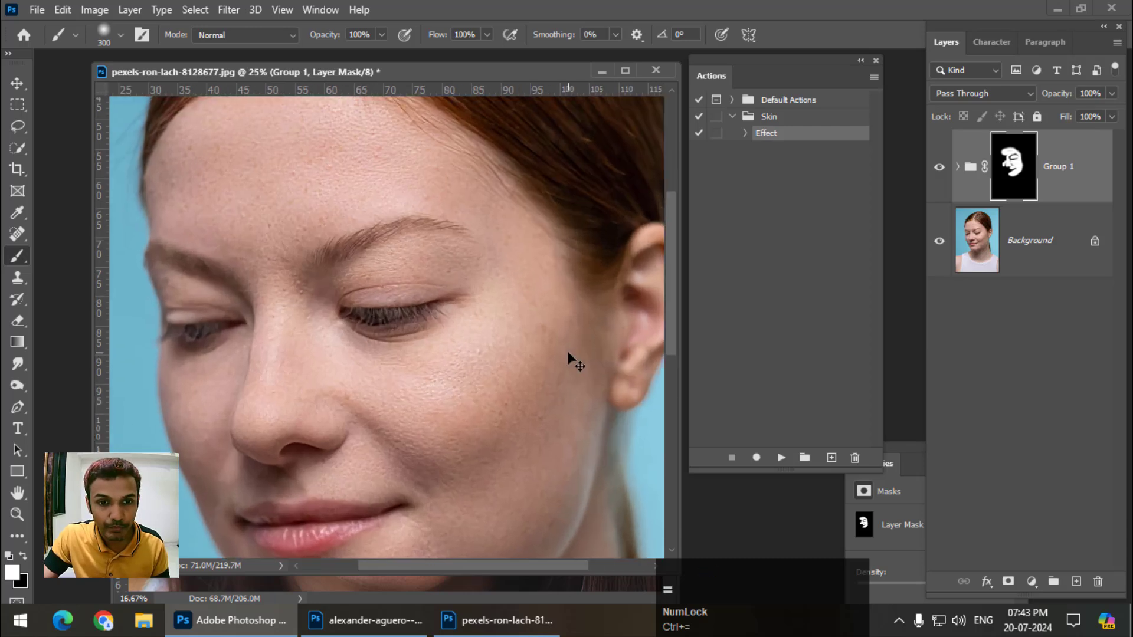
pyautogui.scroll(-1, 569, 354)
pyautogui.click(943, 170)
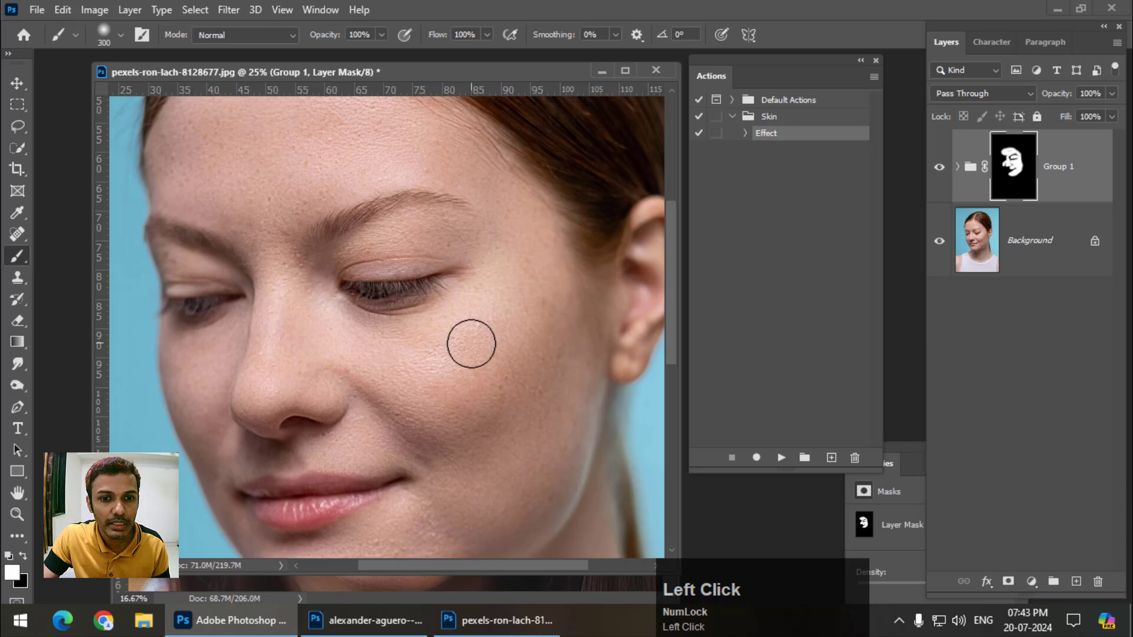
pyautogui.scroll(-1, 471, 344)
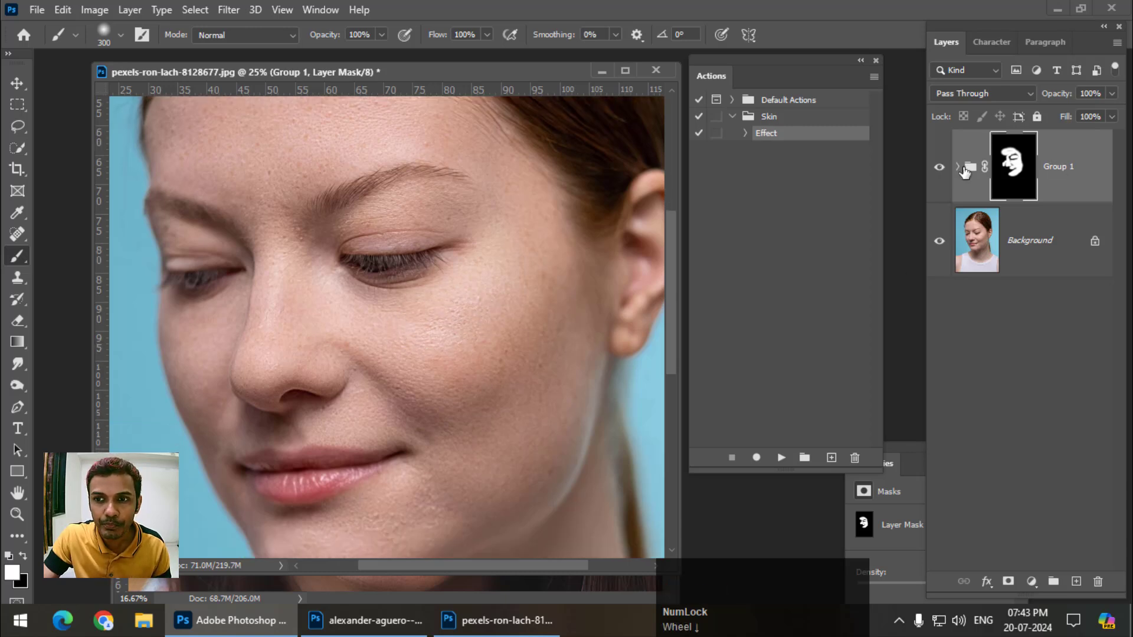
pyautogui.click(939, 170)
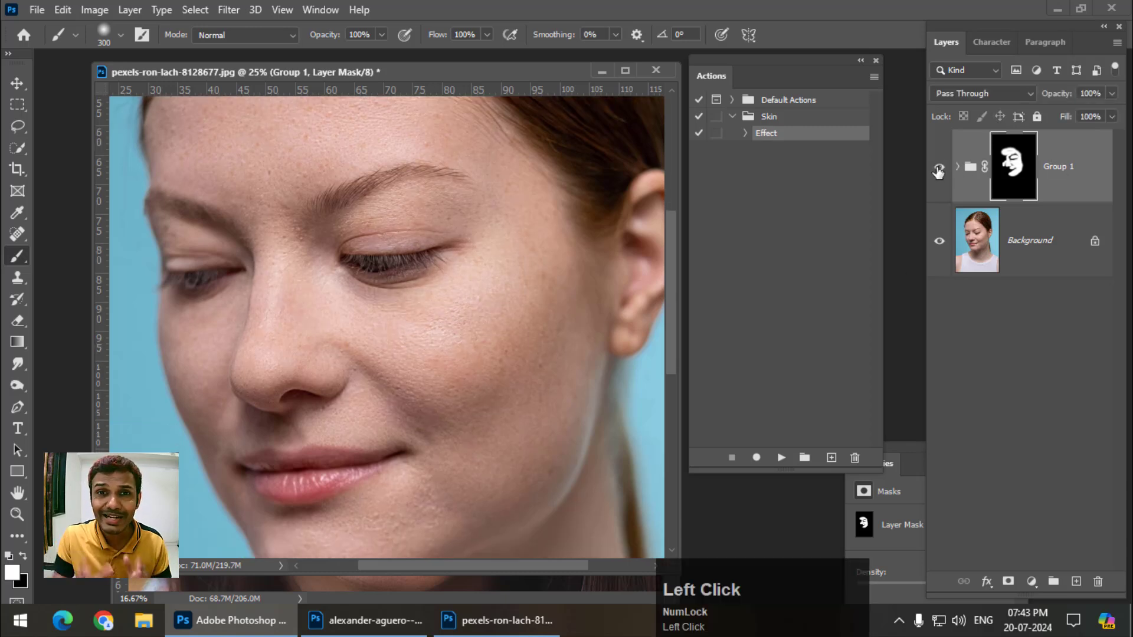